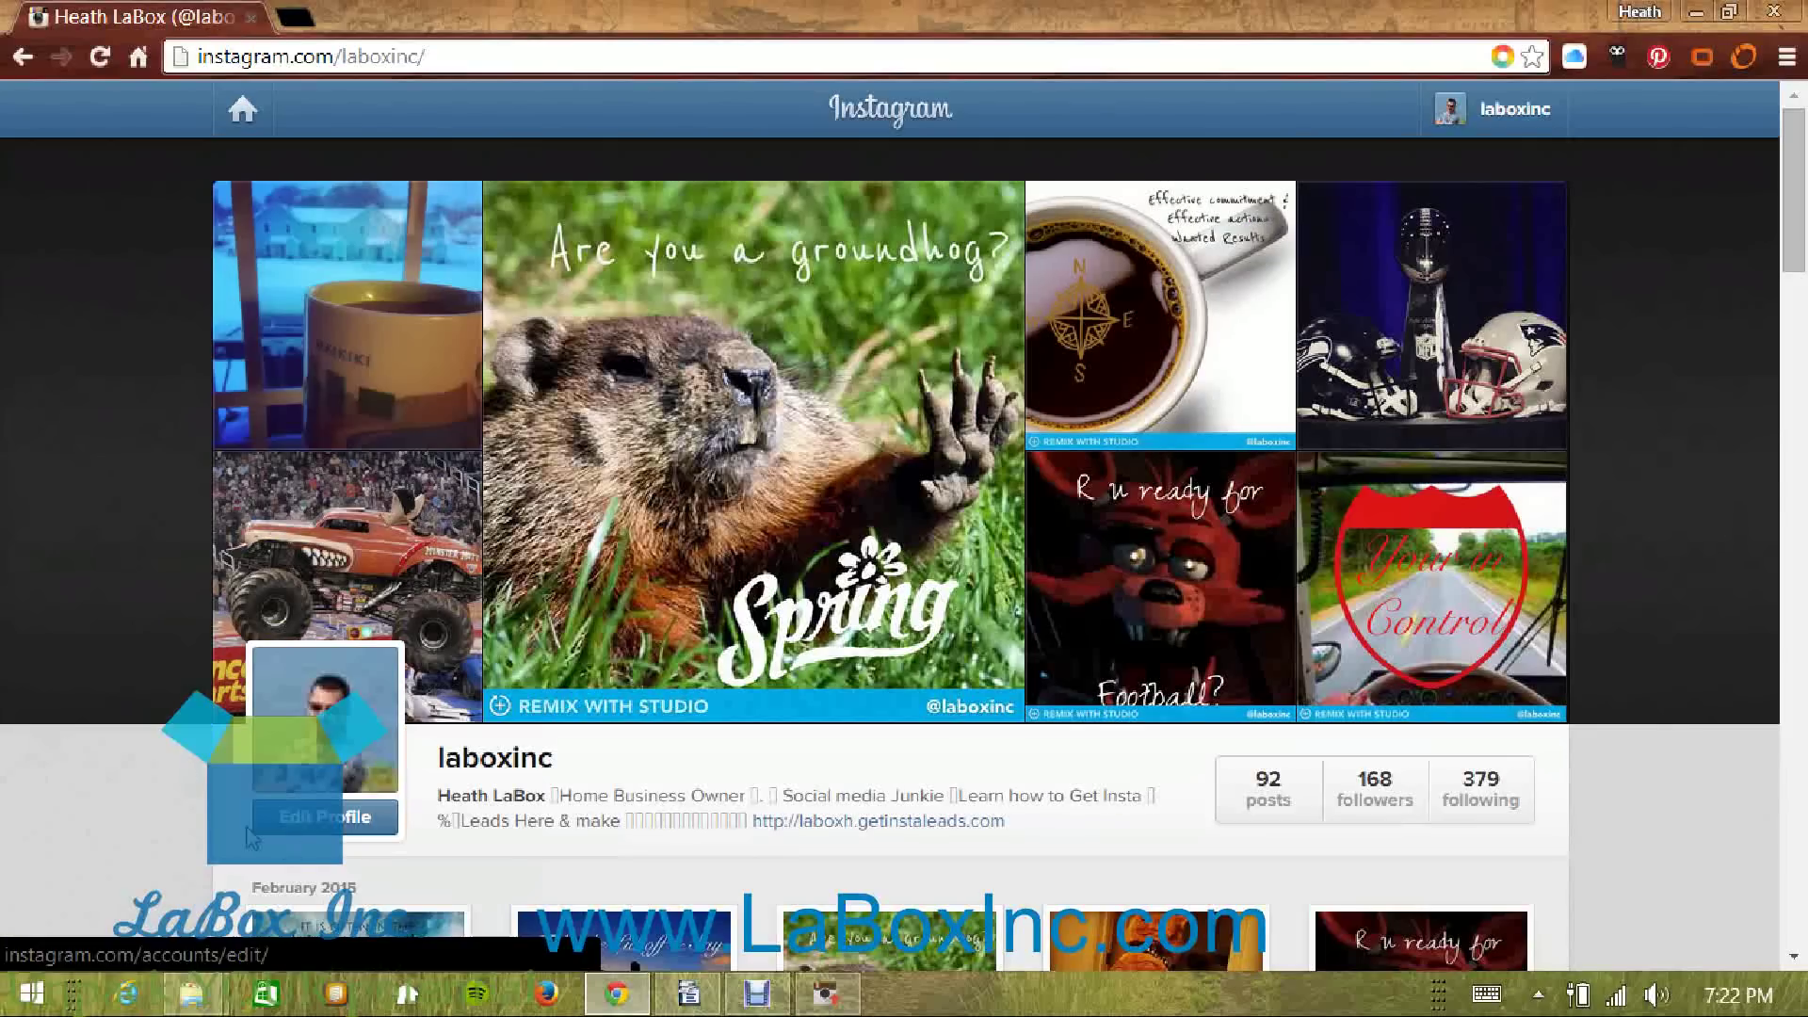
Scroll the Instagram profile down to its post grid, then bring the Gramblr window forward.
{"action": "scroll", "coordinate": [146, 821], "scroll_direction": "down", "scroll_amount": 1}
{"action": "scroll", "coordinate": [146, 821], "scroll_direction": "down", "scroll_amount": 5}
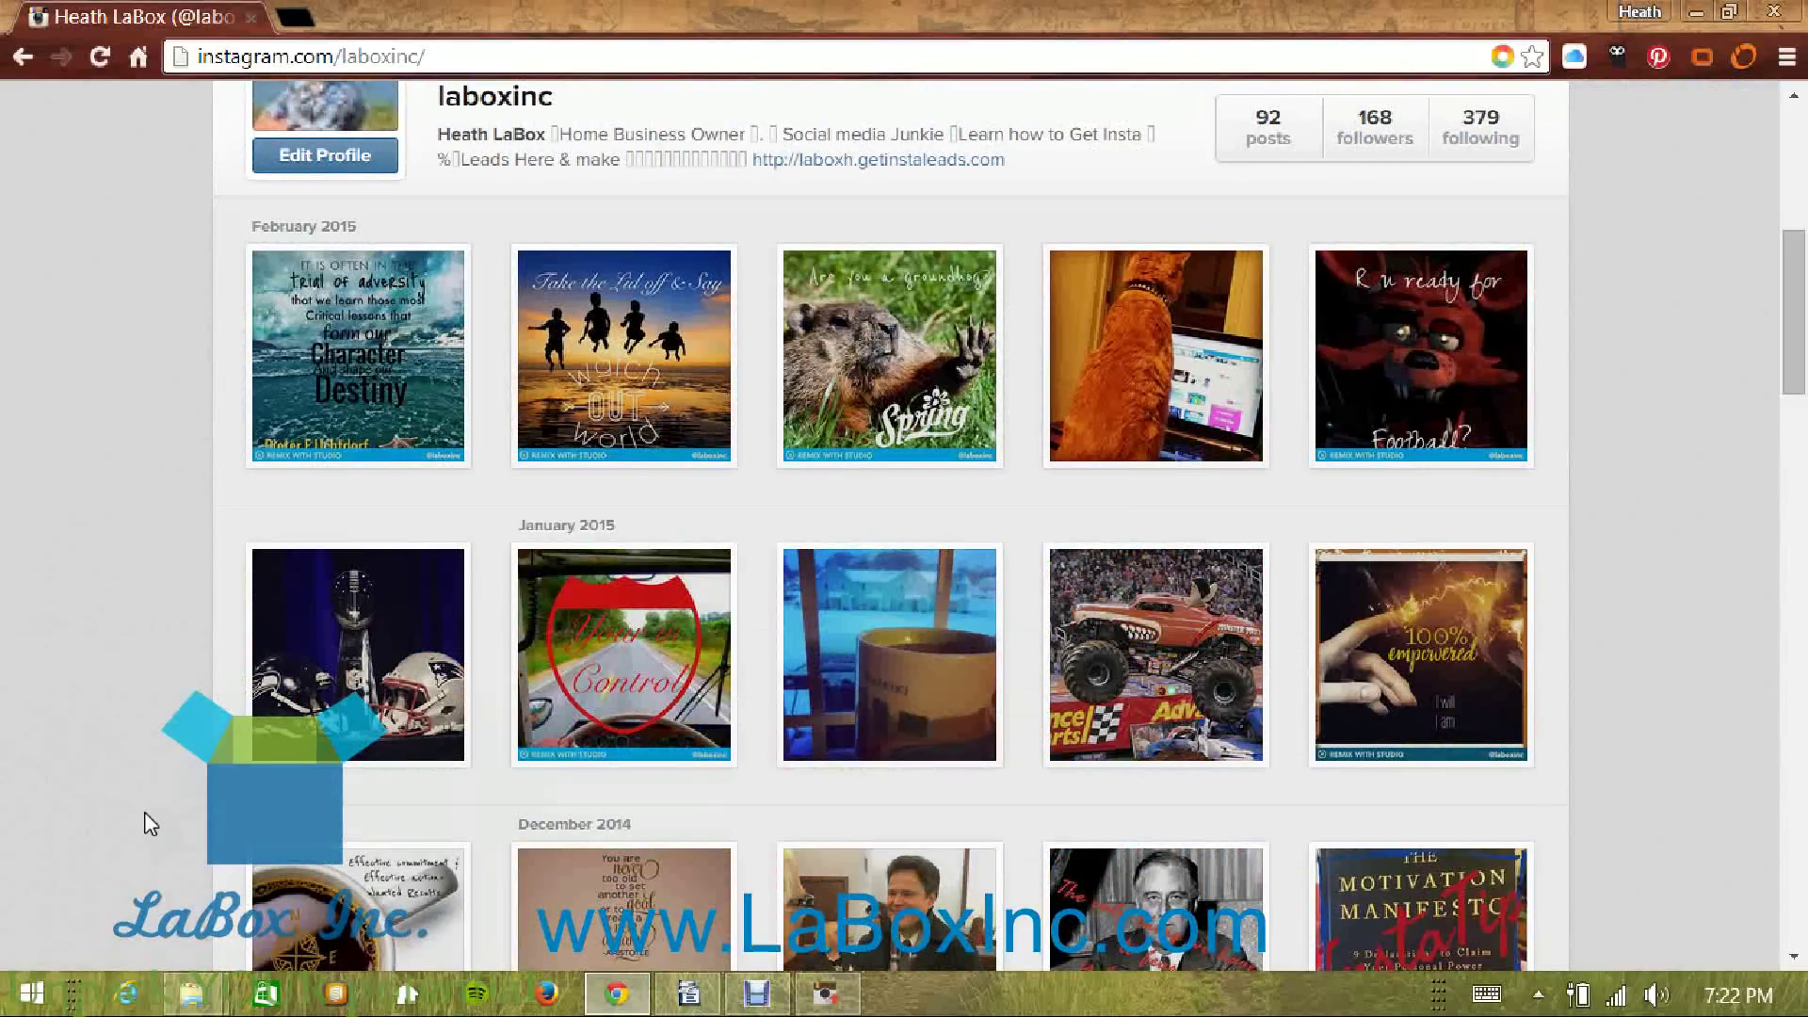
{"action": "left_click", "coordinate": [818, 1001]}
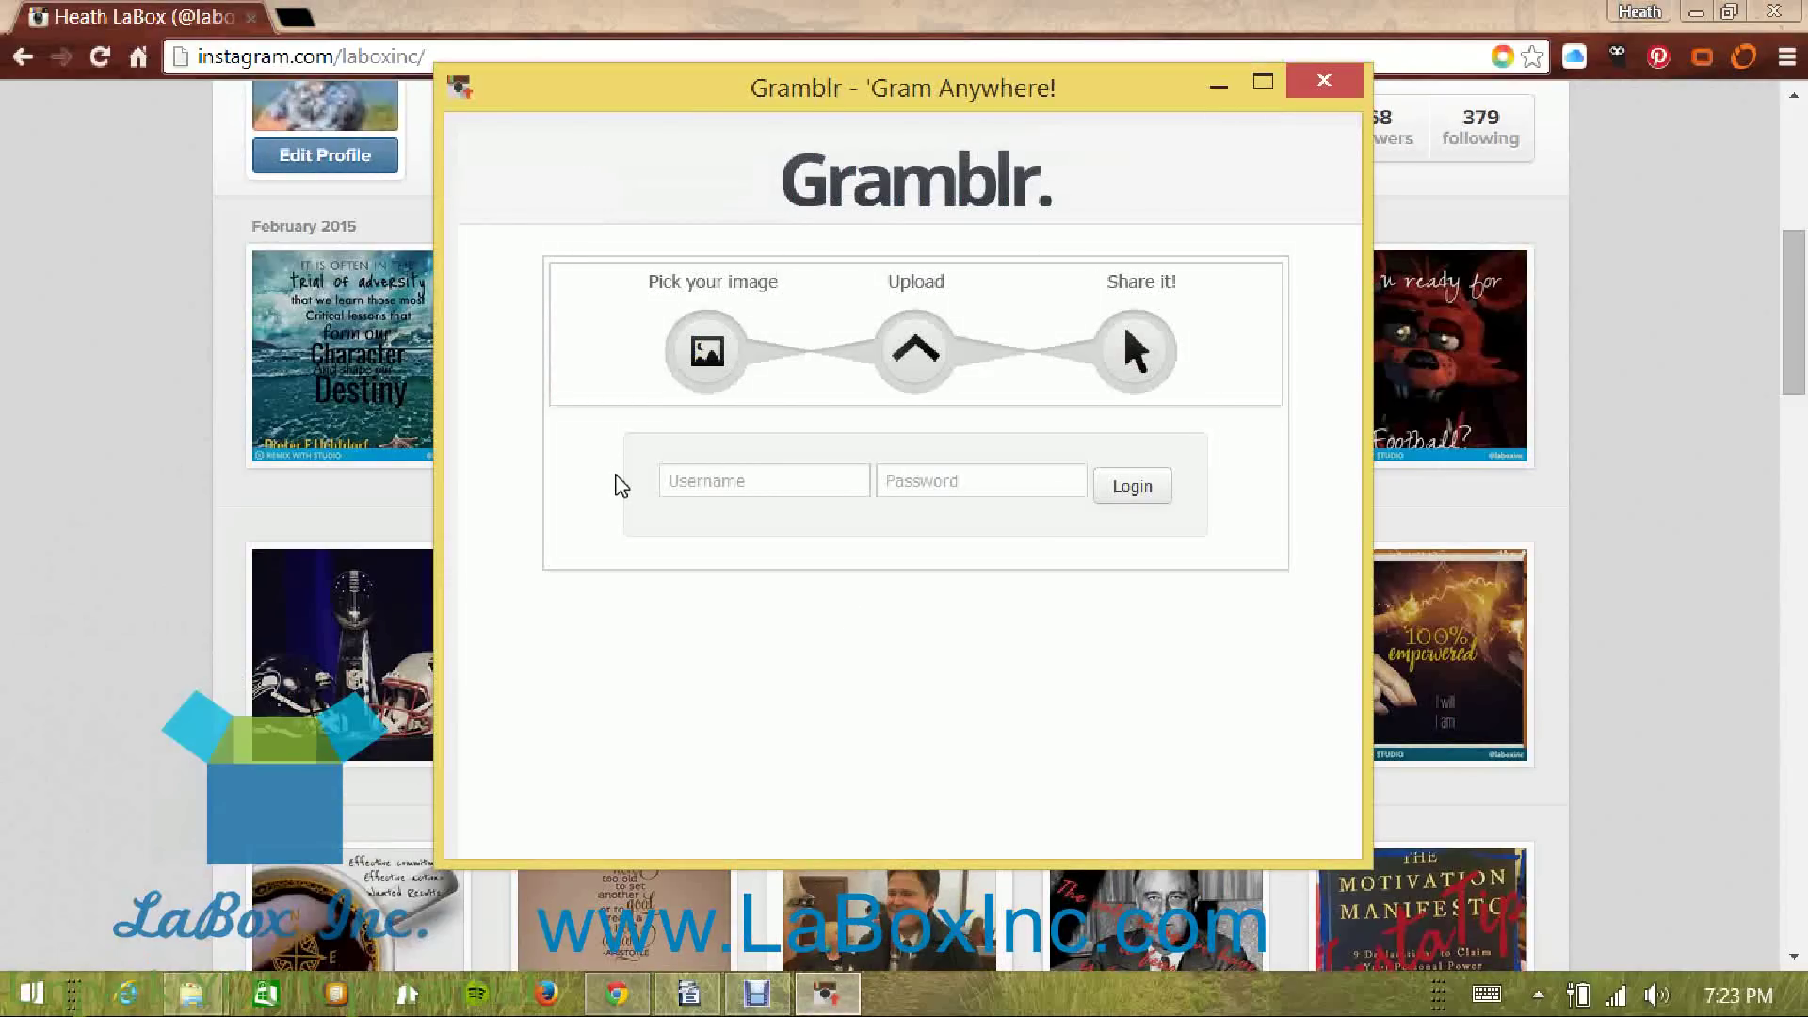
Log in to Gramblr with the Instagram account's username and password.
{"action": "left_click", "coordinate": [717, 478]}
{"action": "type", "text": "lab"}
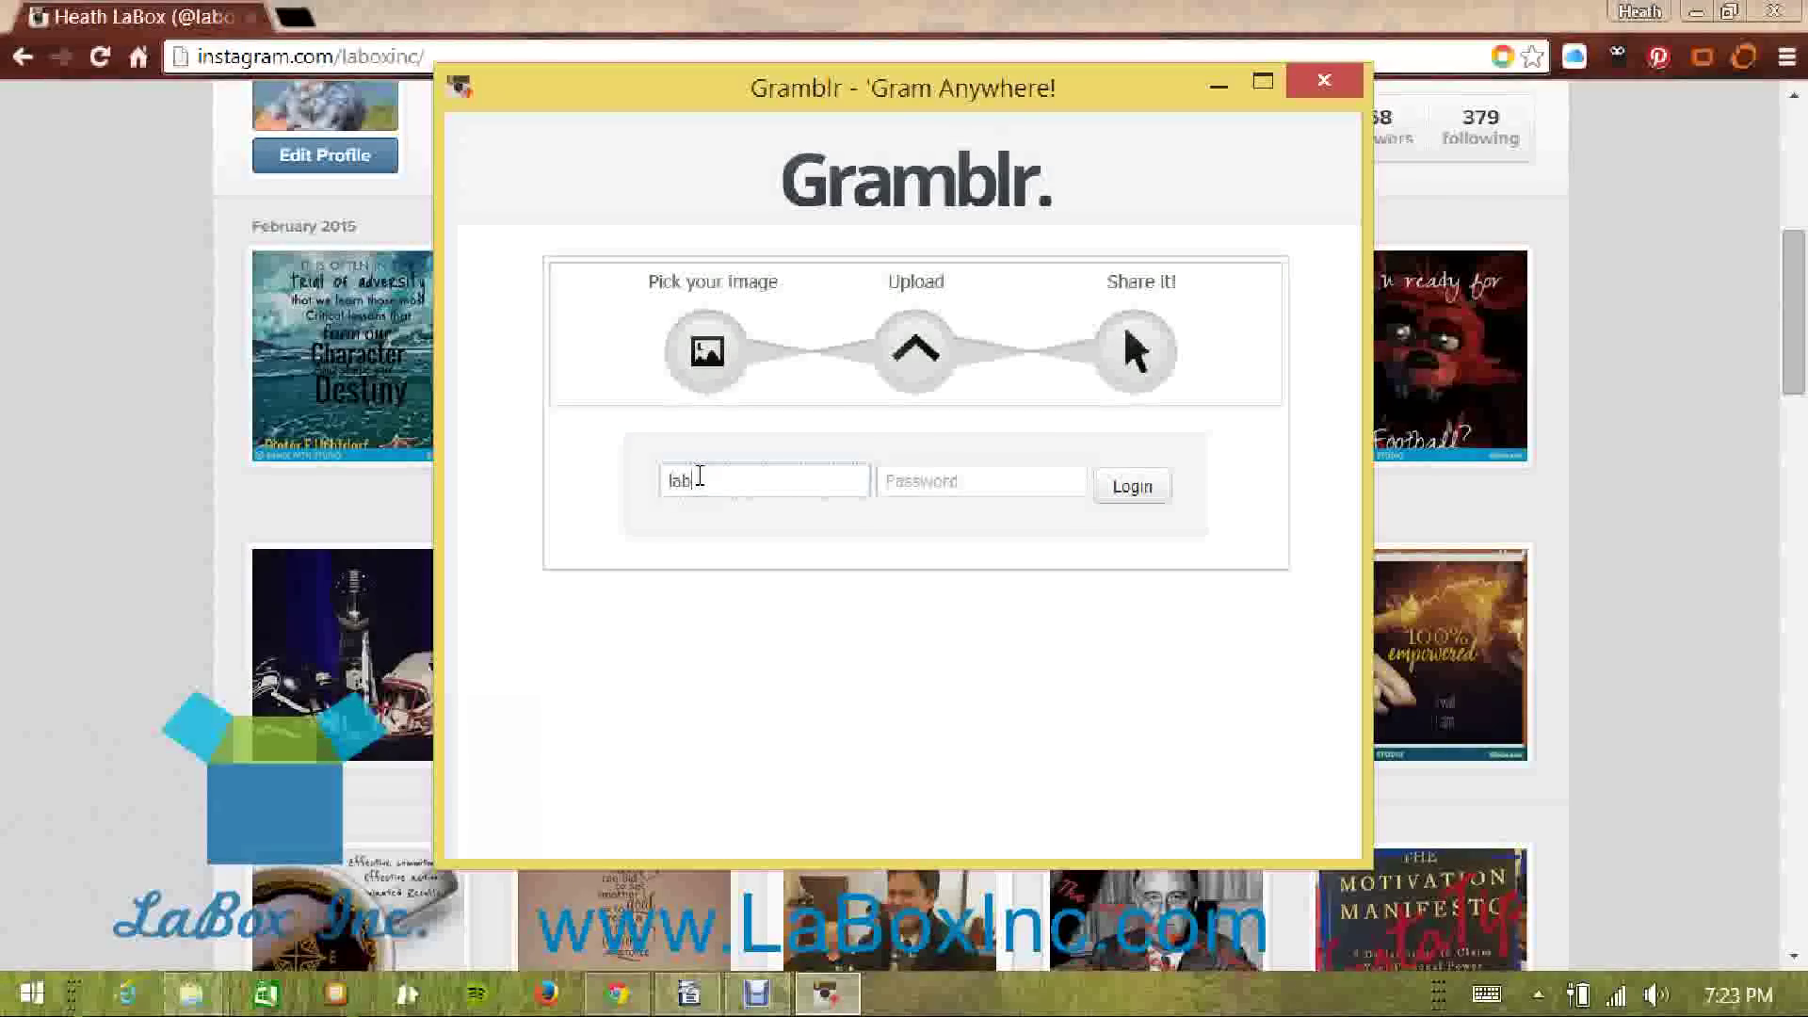
{"action": "type", "text": "oxinc"}
{"action": "key", "text": "Tab"}
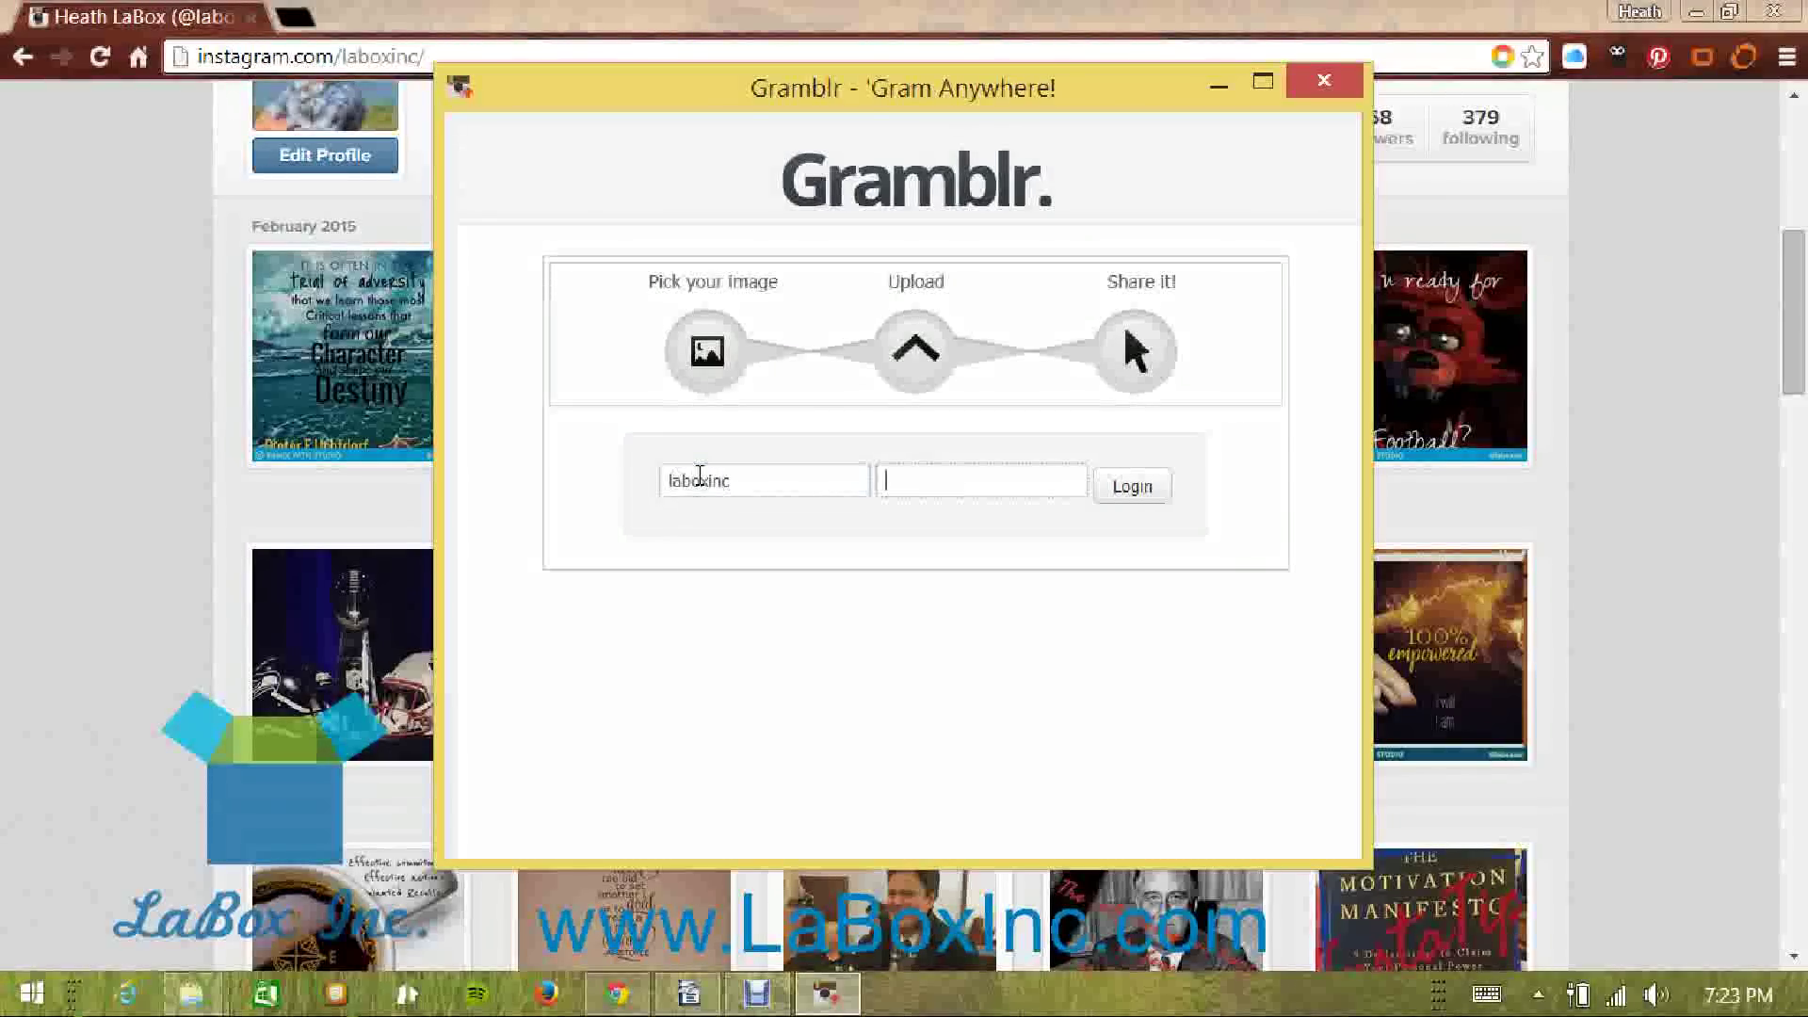
{"action": "type", "text": "*****************"}
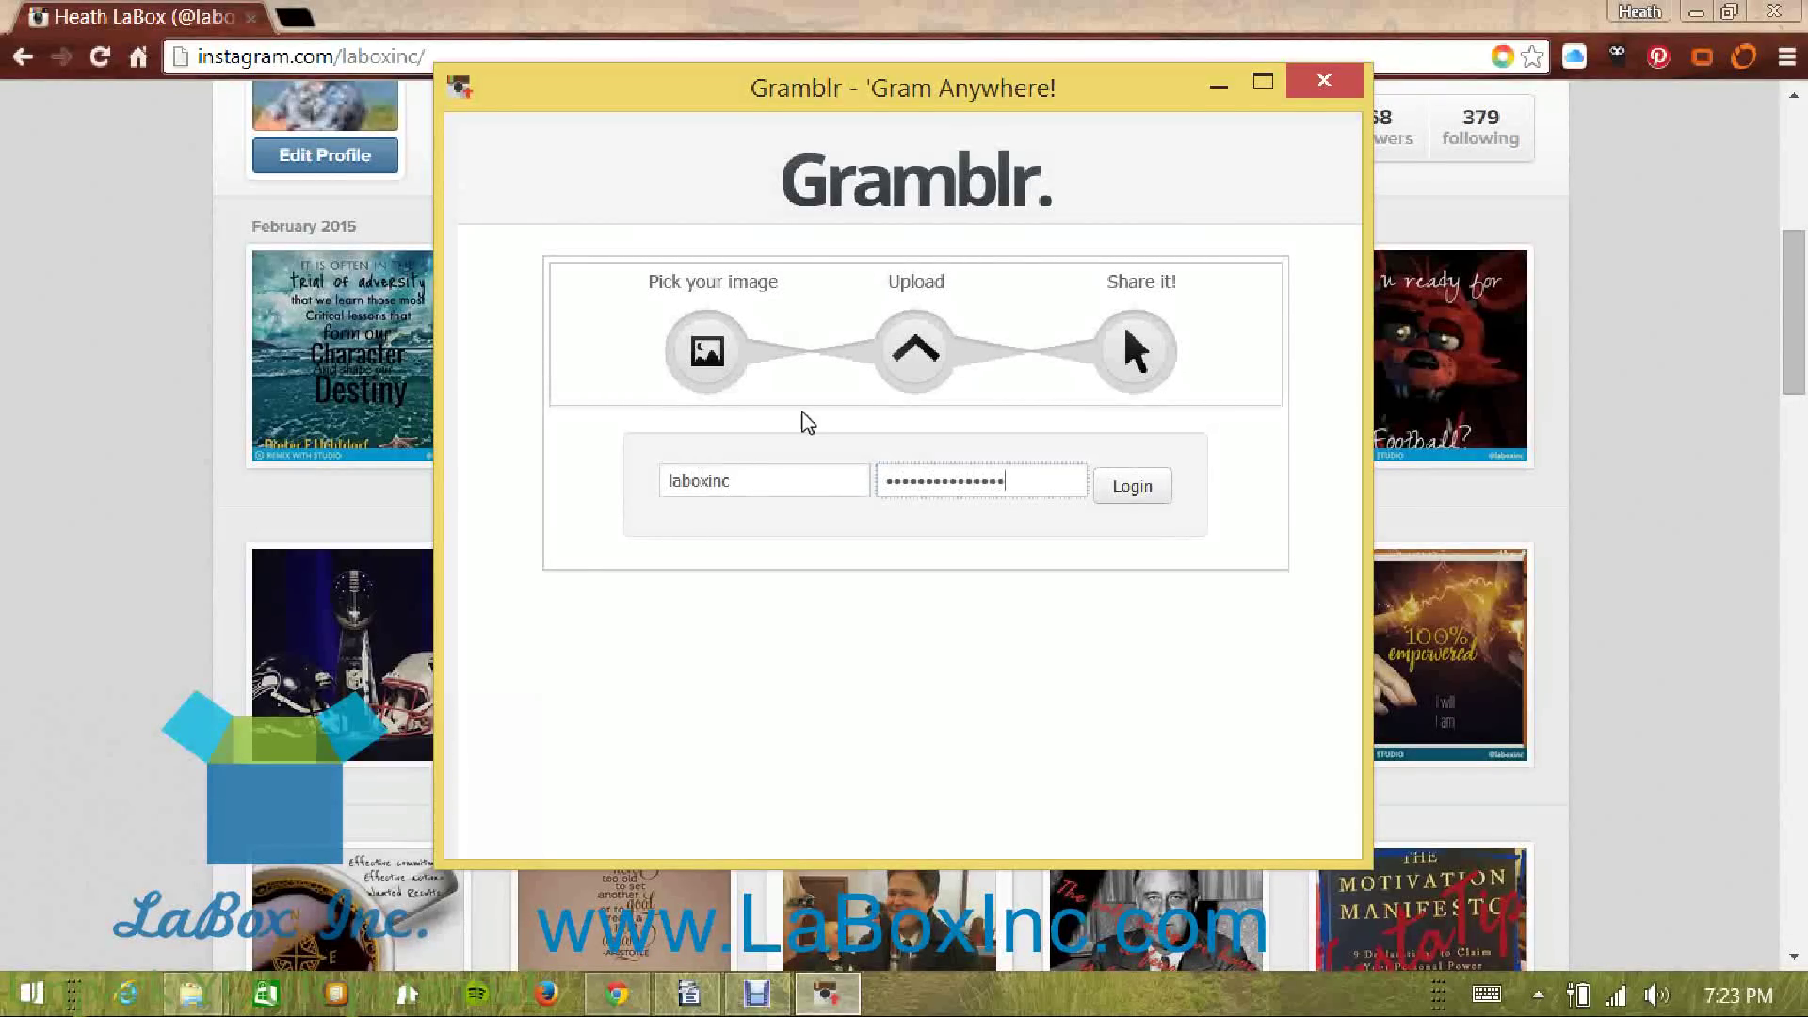
{"action": "left_click", "coordinate": [1121, 495]}
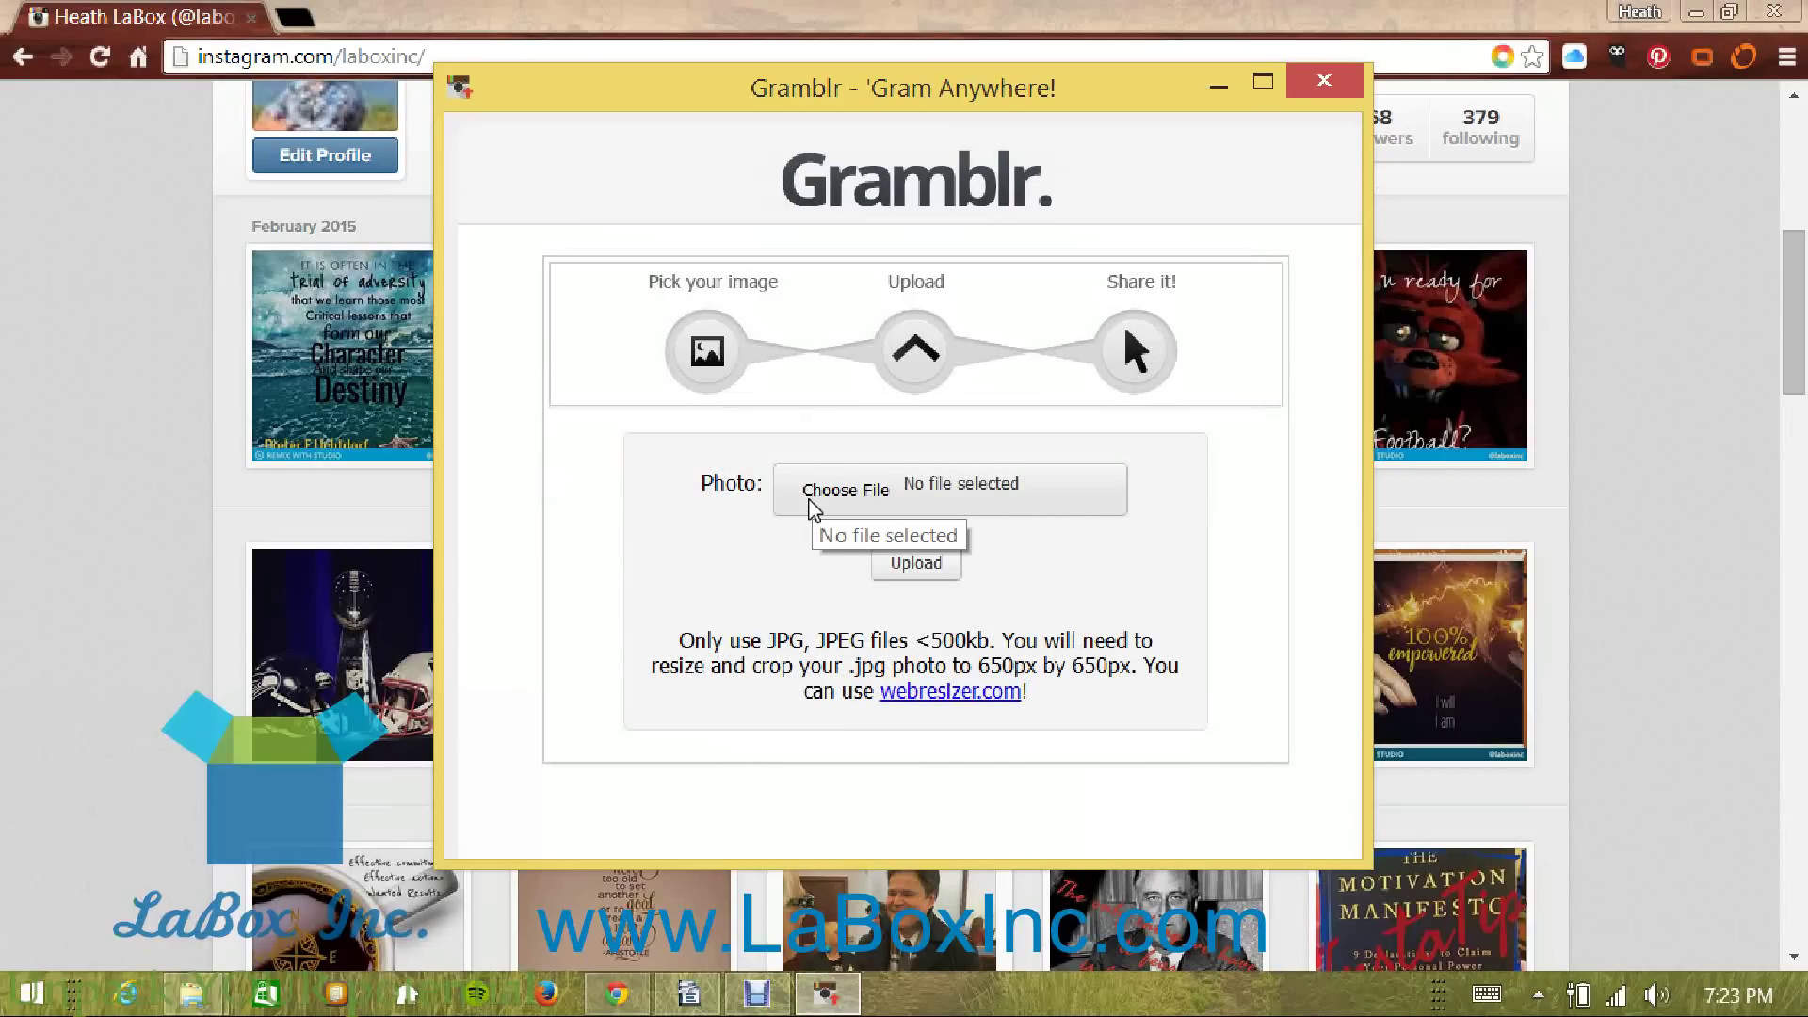
Select lioness.jpg from the Pictures folder as the photo to upload.
{"action": "left_click", "coordinate": [812, 507]}
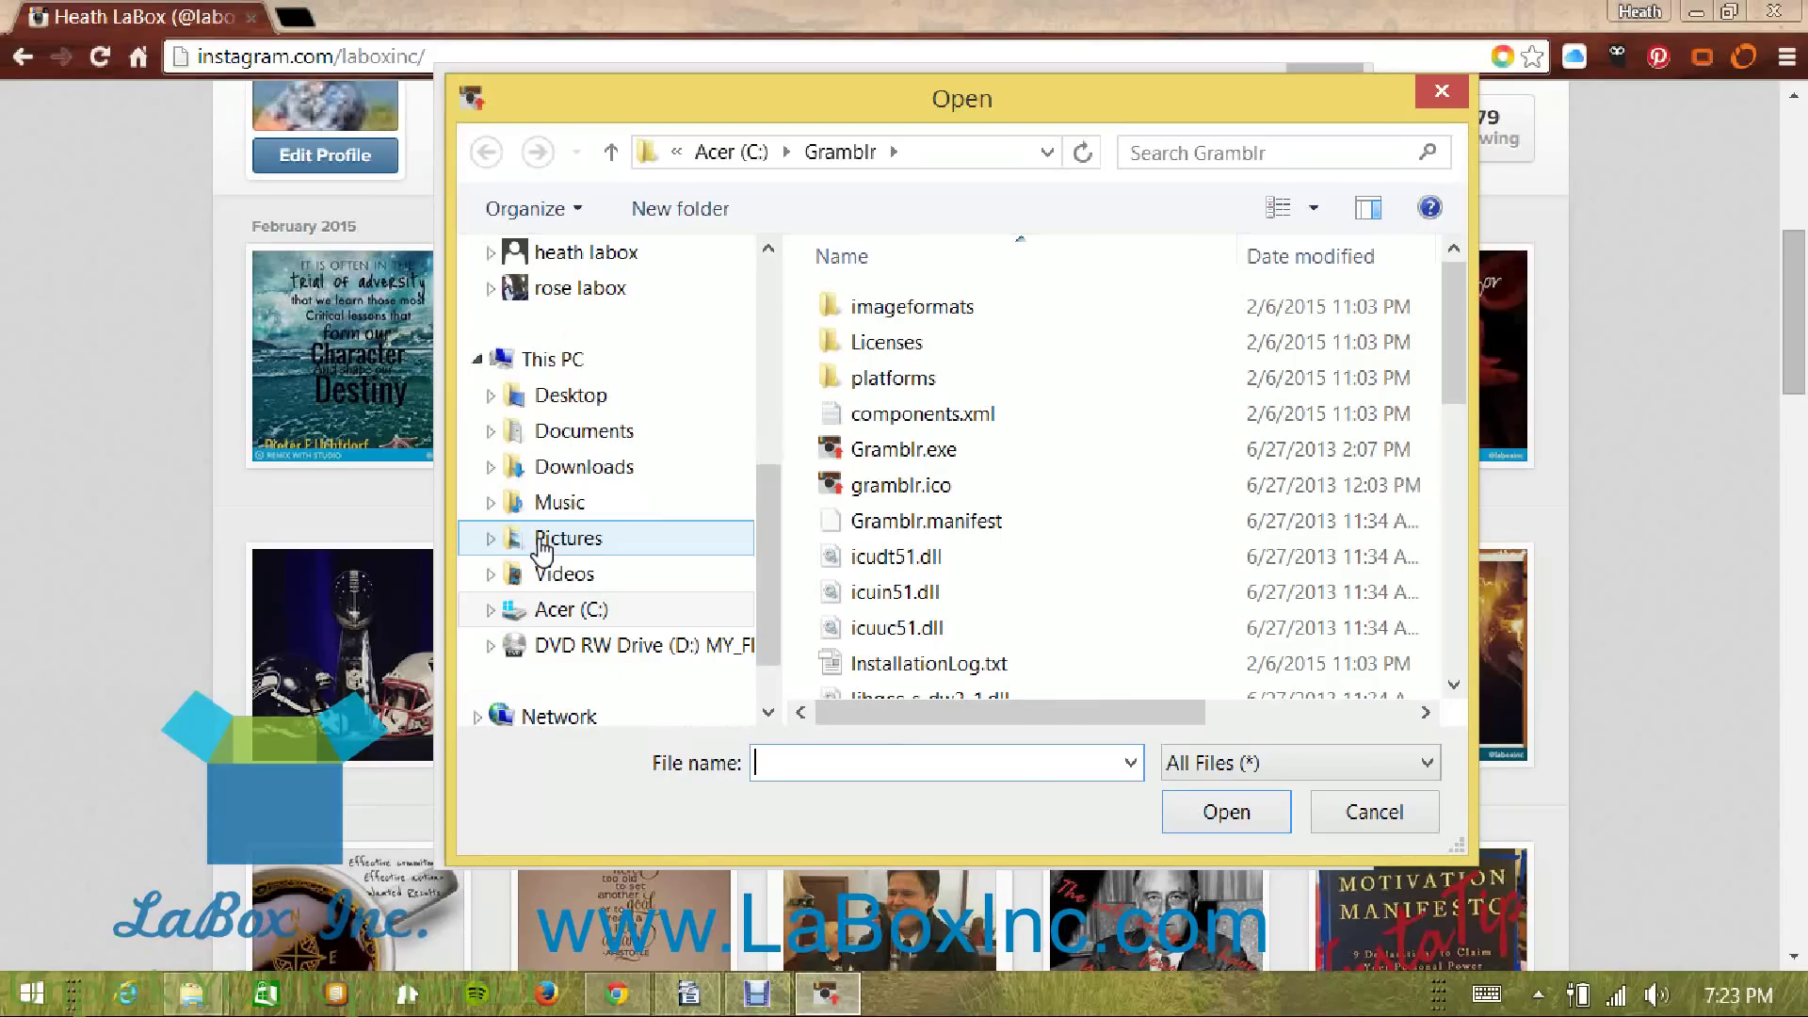
{"action": "left_click", "coordinate": [542, 542]}
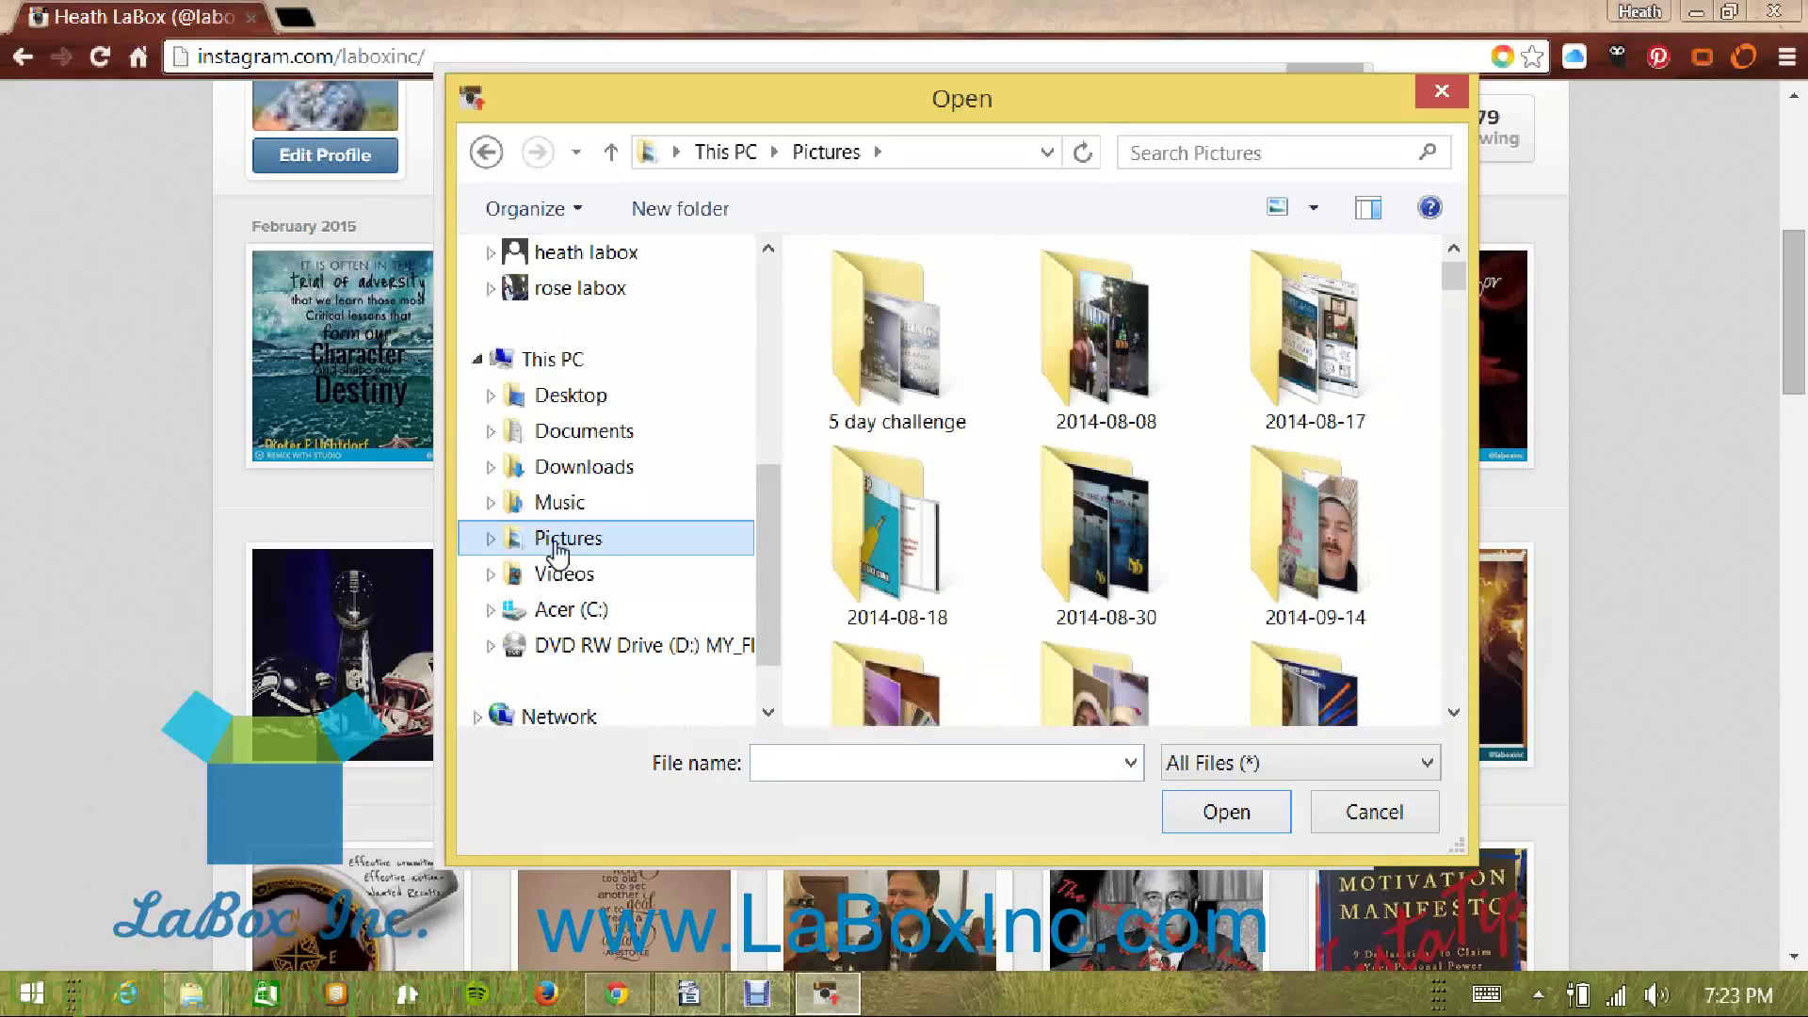
{"action": "key", "text": "super+c"}
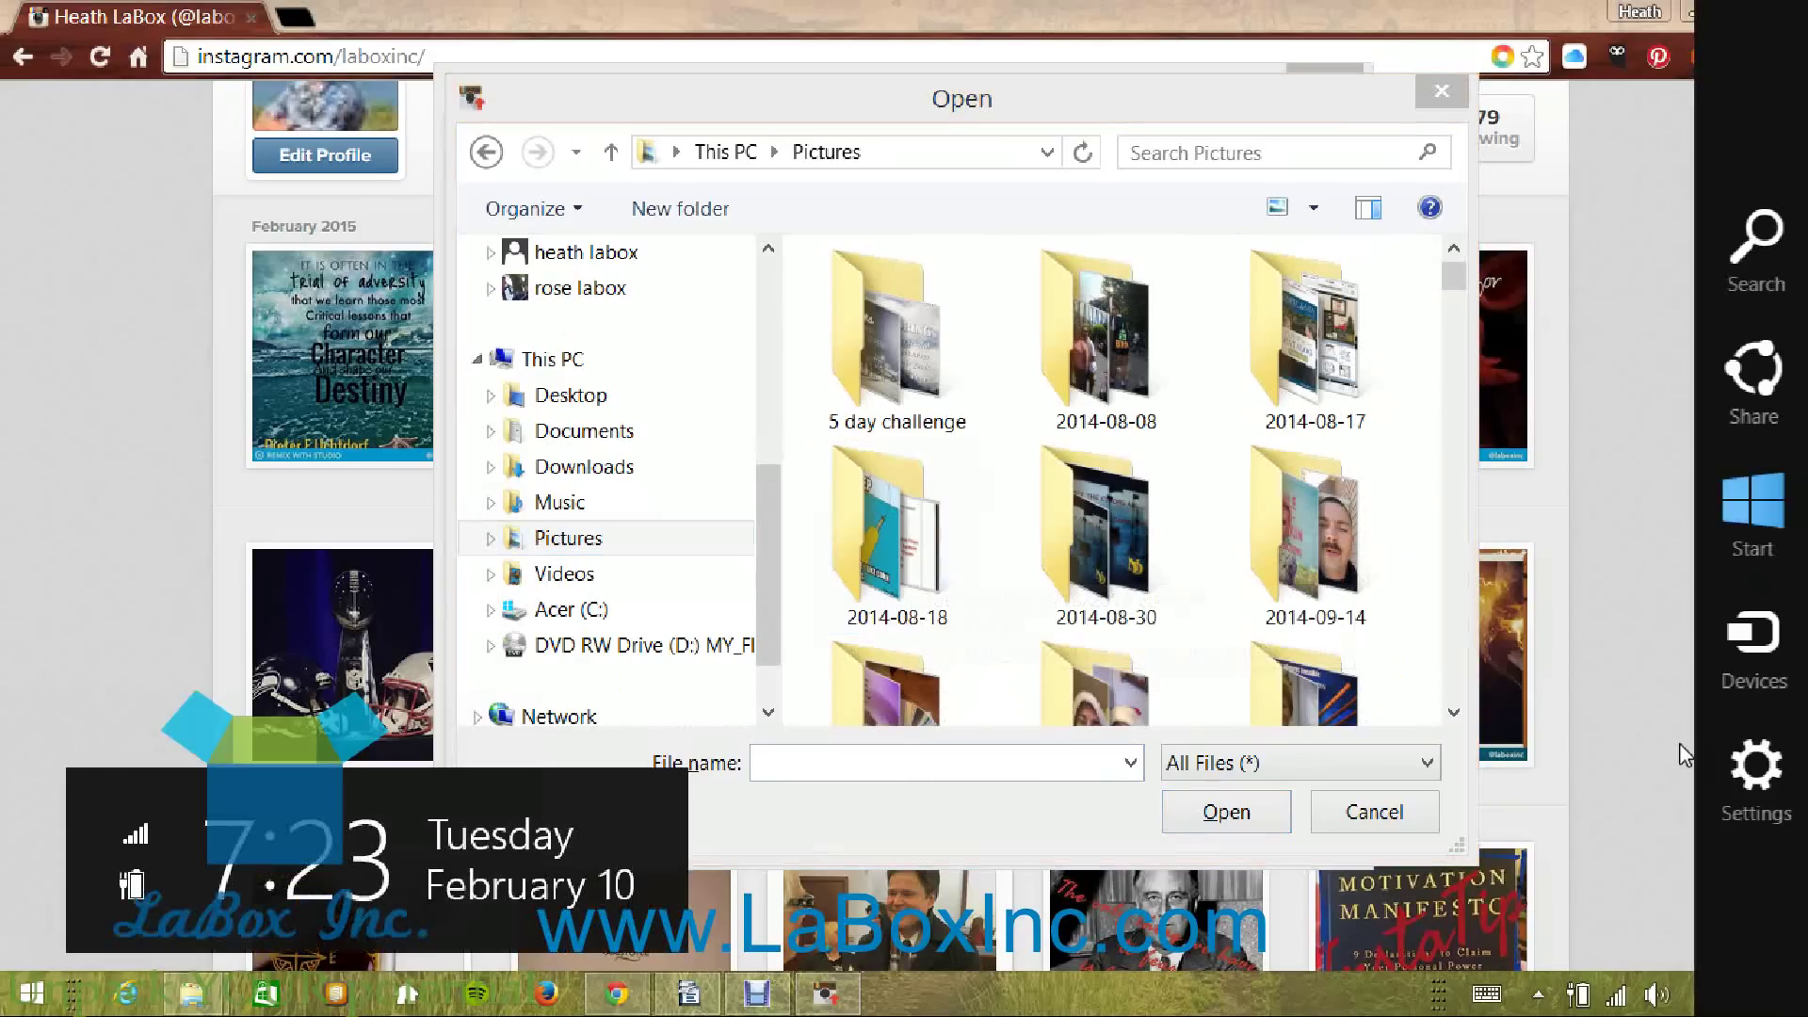
{"action": "left_click", "coordinate": [970, 763]}
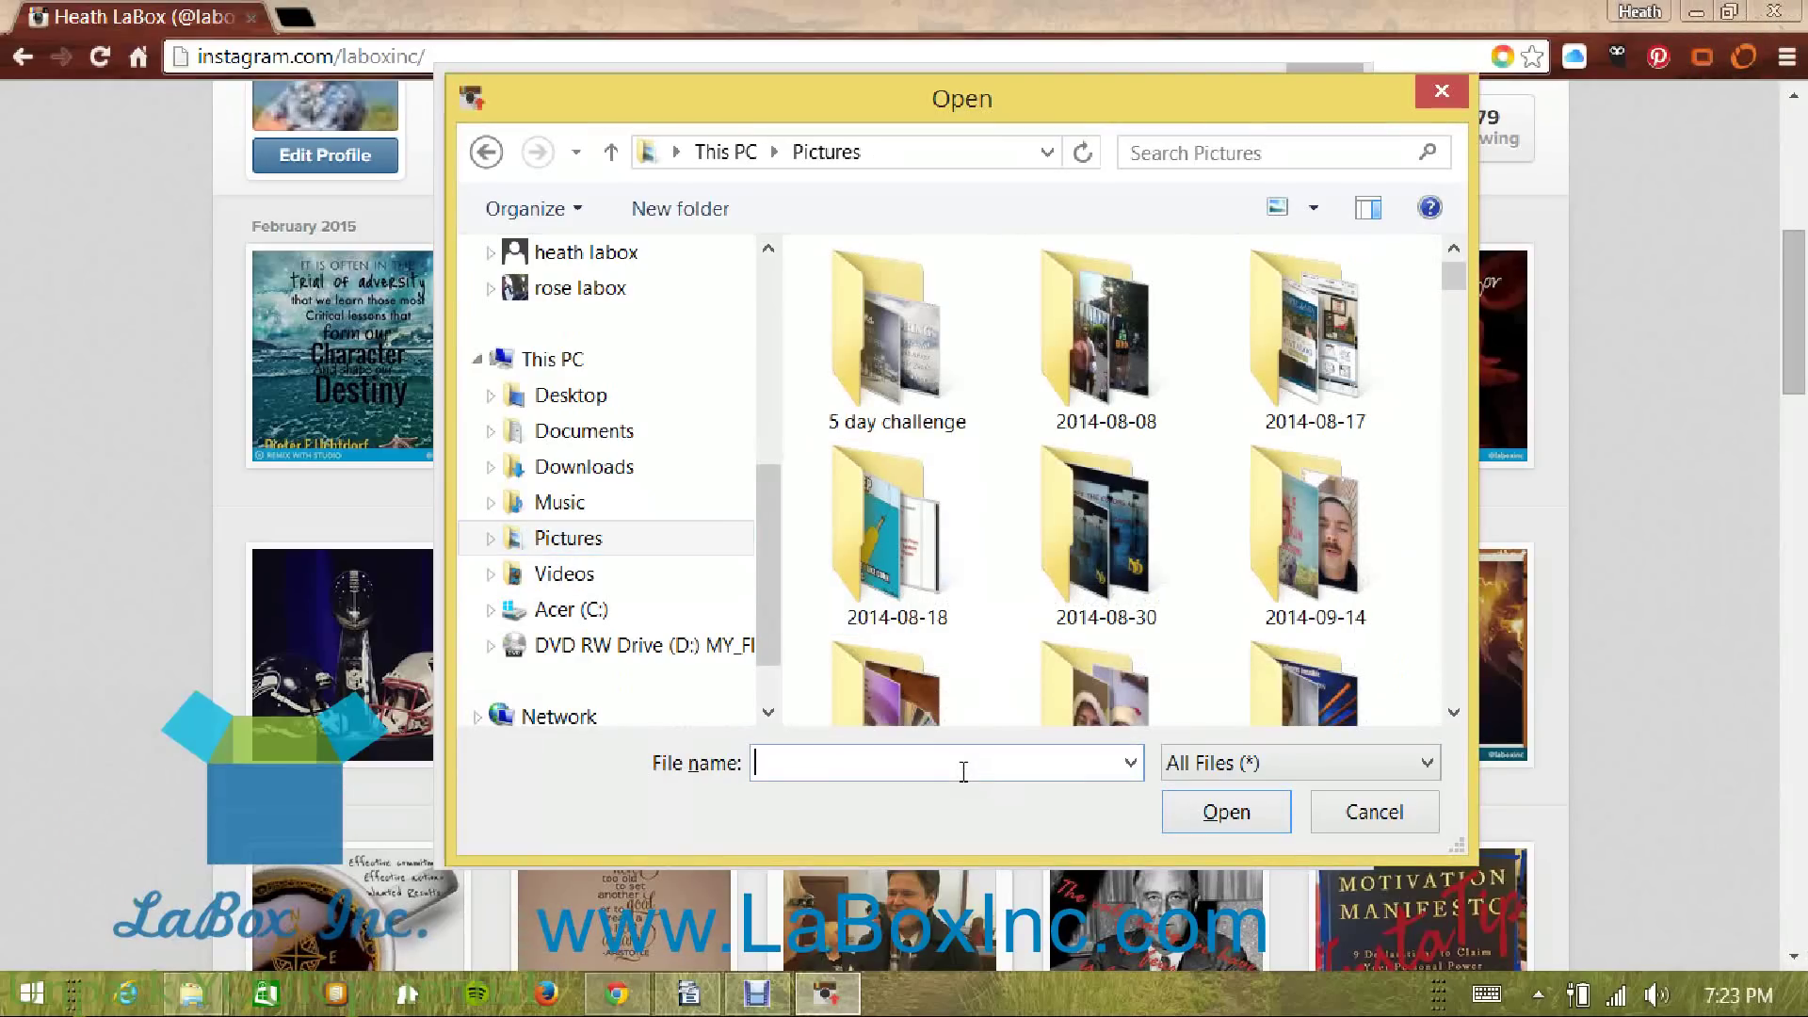
{"action": "type", "text": "lioness.jpg"}
{"action": "key", "text": "Return"}
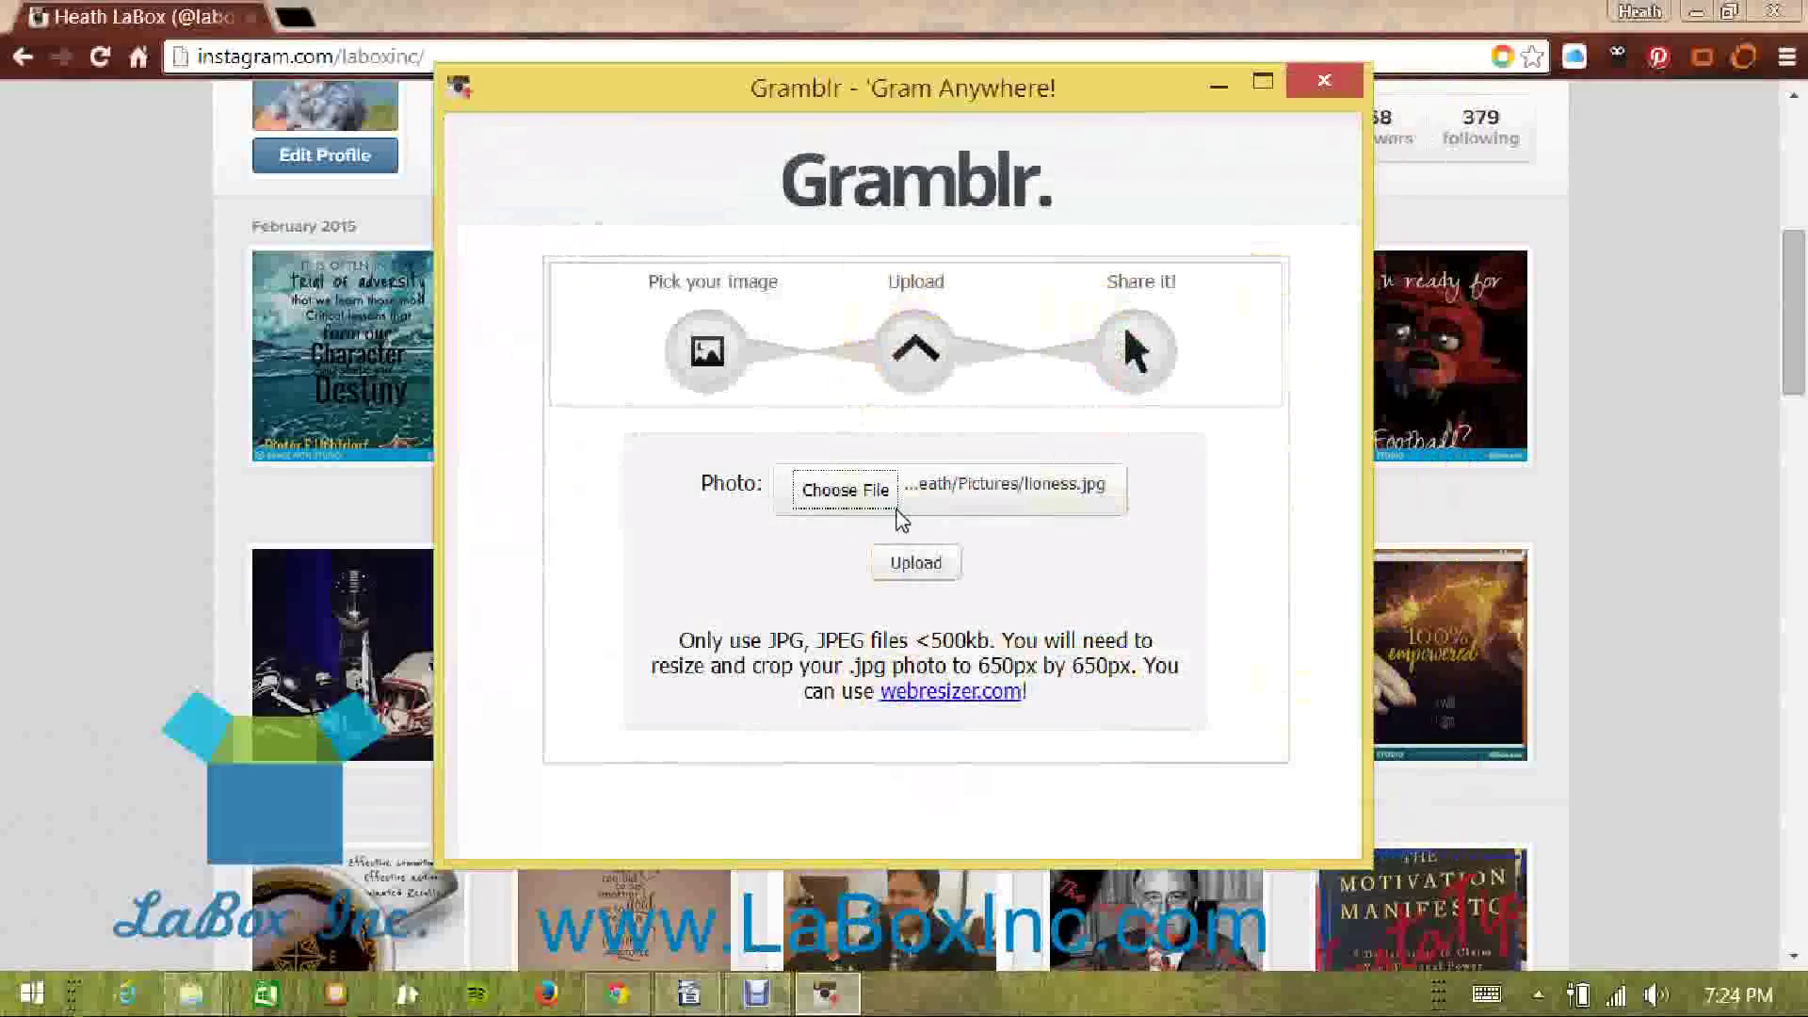
Upload lioness.jpg and bring the OpenOffice Writer caption document forward.
{"action": "left_click", "coordinate": [892, 569]}
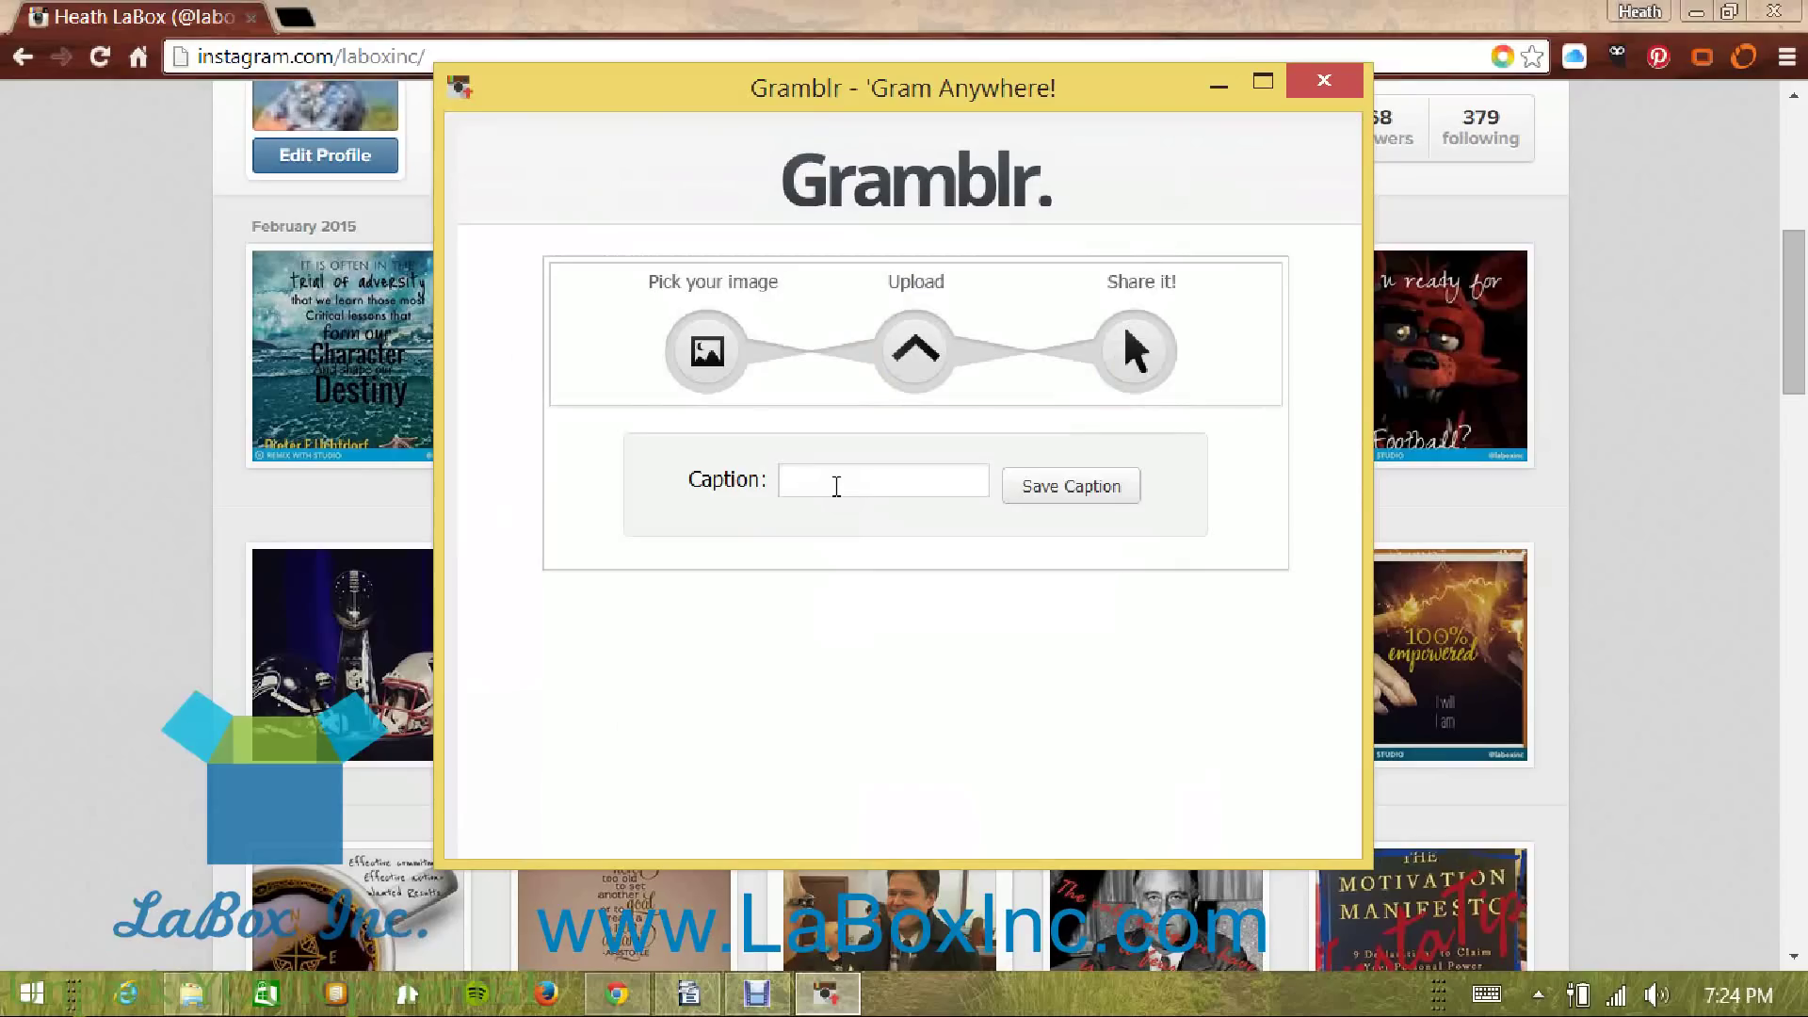
{"action": "left_click", "coordinate": [689, 994]}
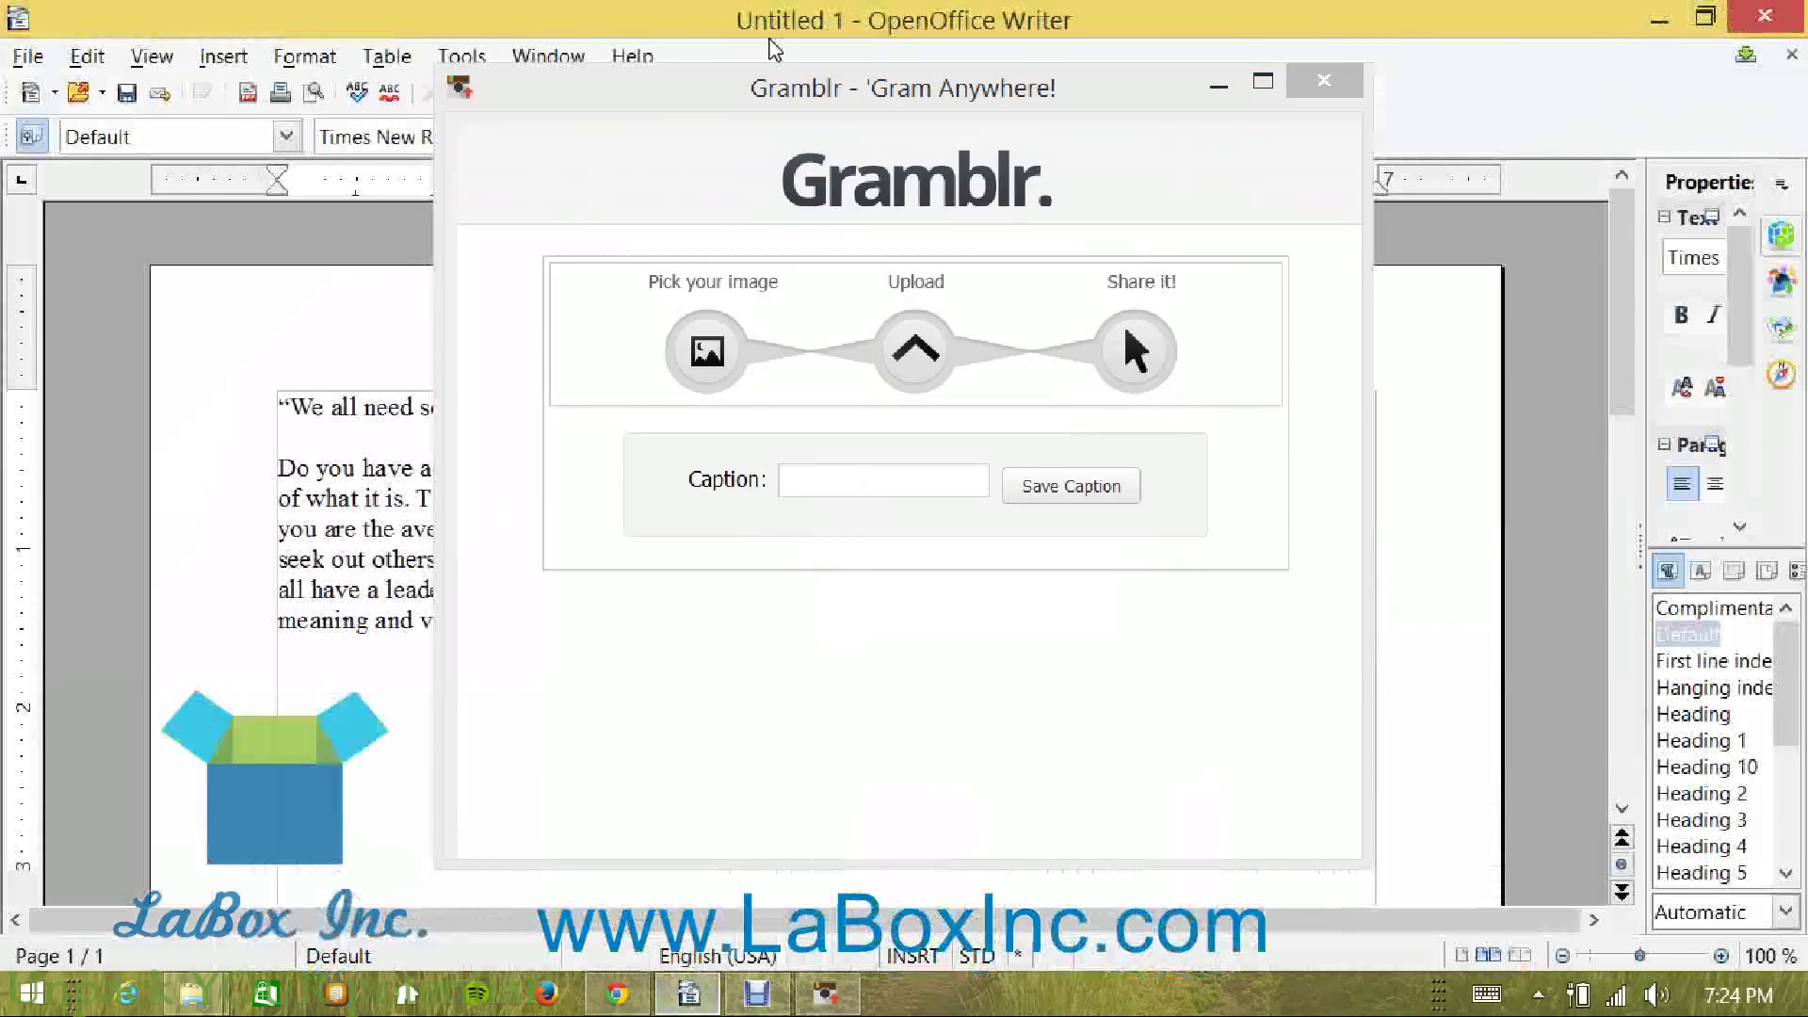
Copy all the quote and mentor text from Writer and paste it into Gramblr's Caption field.
{"action": "left_click_drag", "start_coordinate": [733, 84], "coordinate": [1670, 166]}
{"action": "left_click", "coordinate": [1071, 639]}
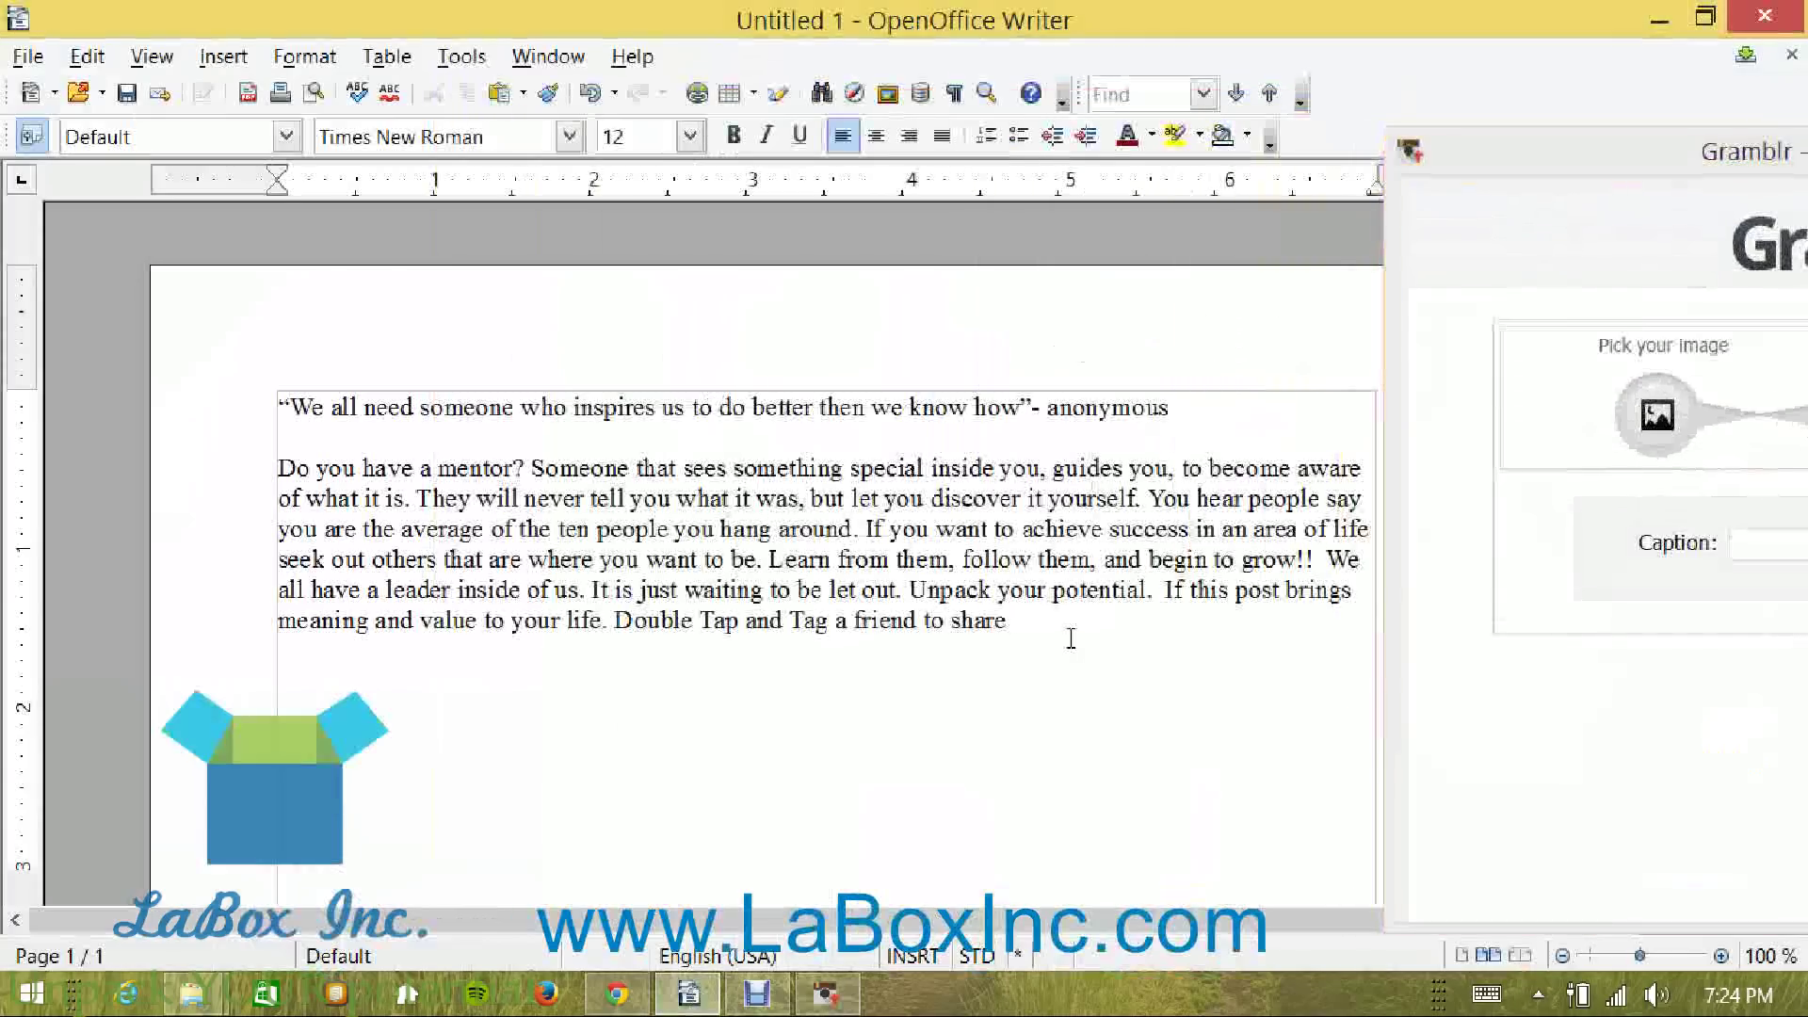
{"action": "key", "text": "ctrl+a"}
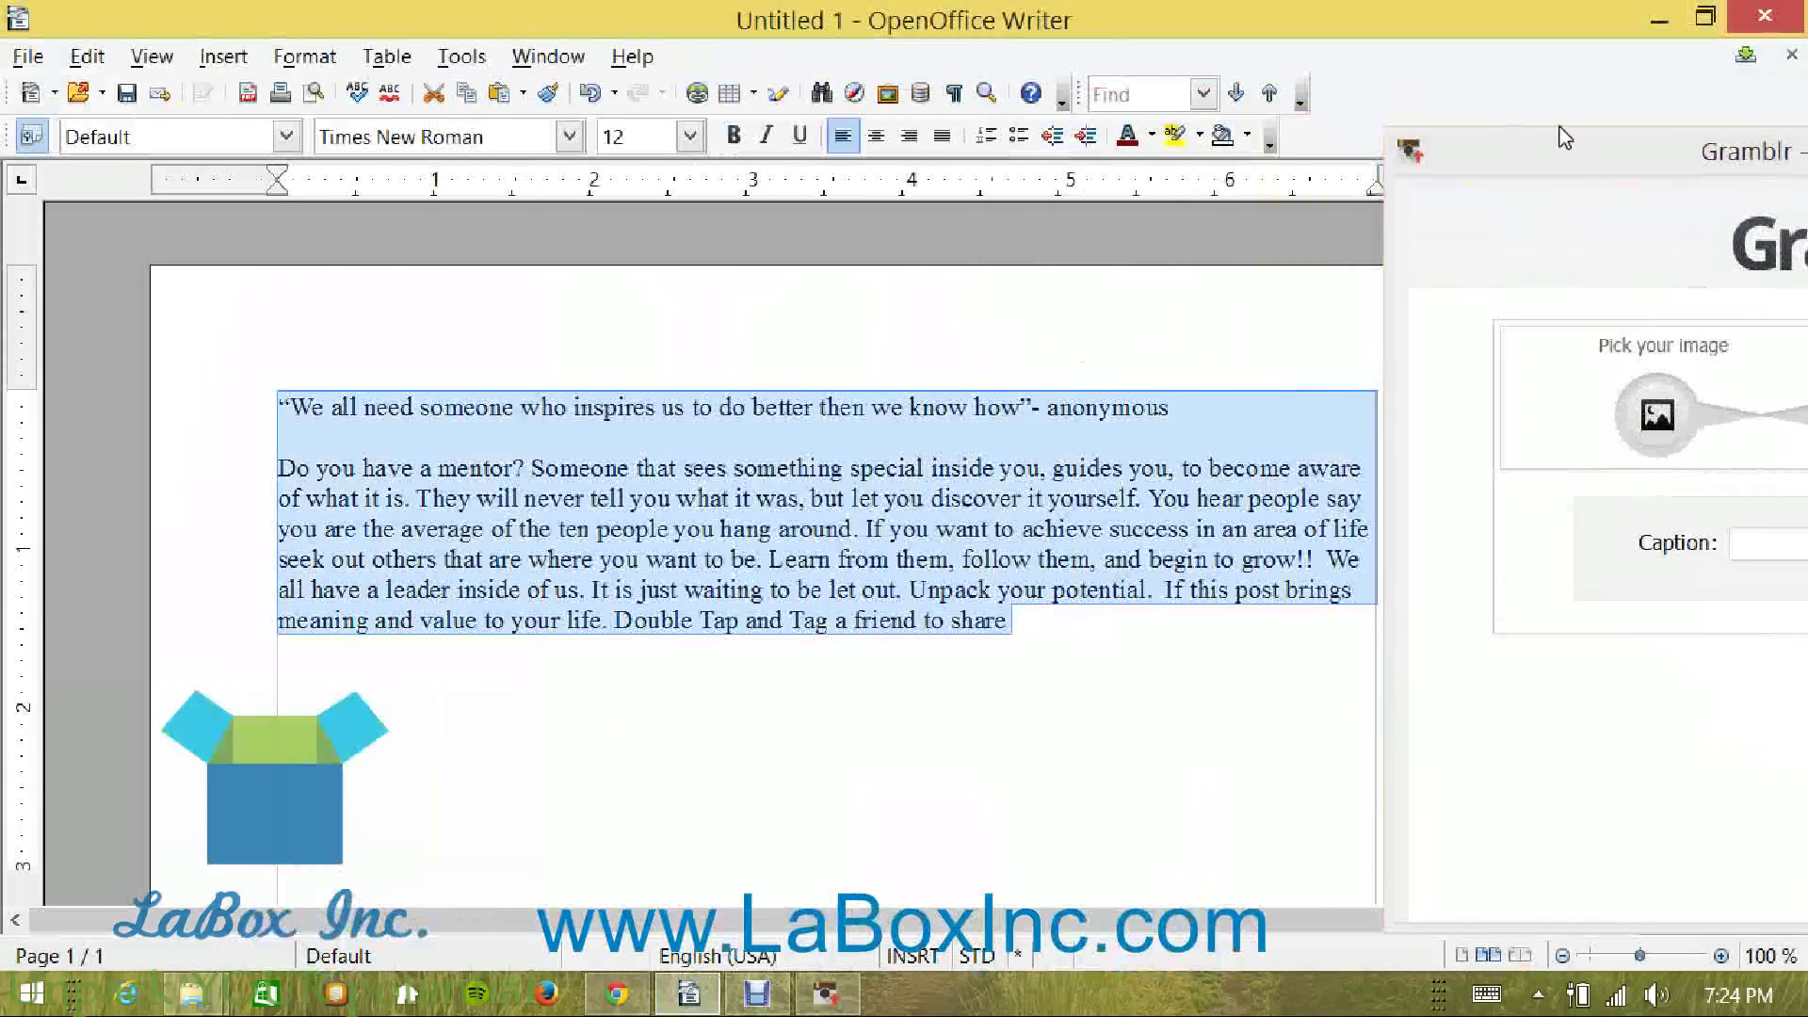
{"action": "left_click", "coordinate": [1575, 158]}
{"action": "left_click_drag", "start_coordinate": [1575, 158], "coordinate": [383, 81]}
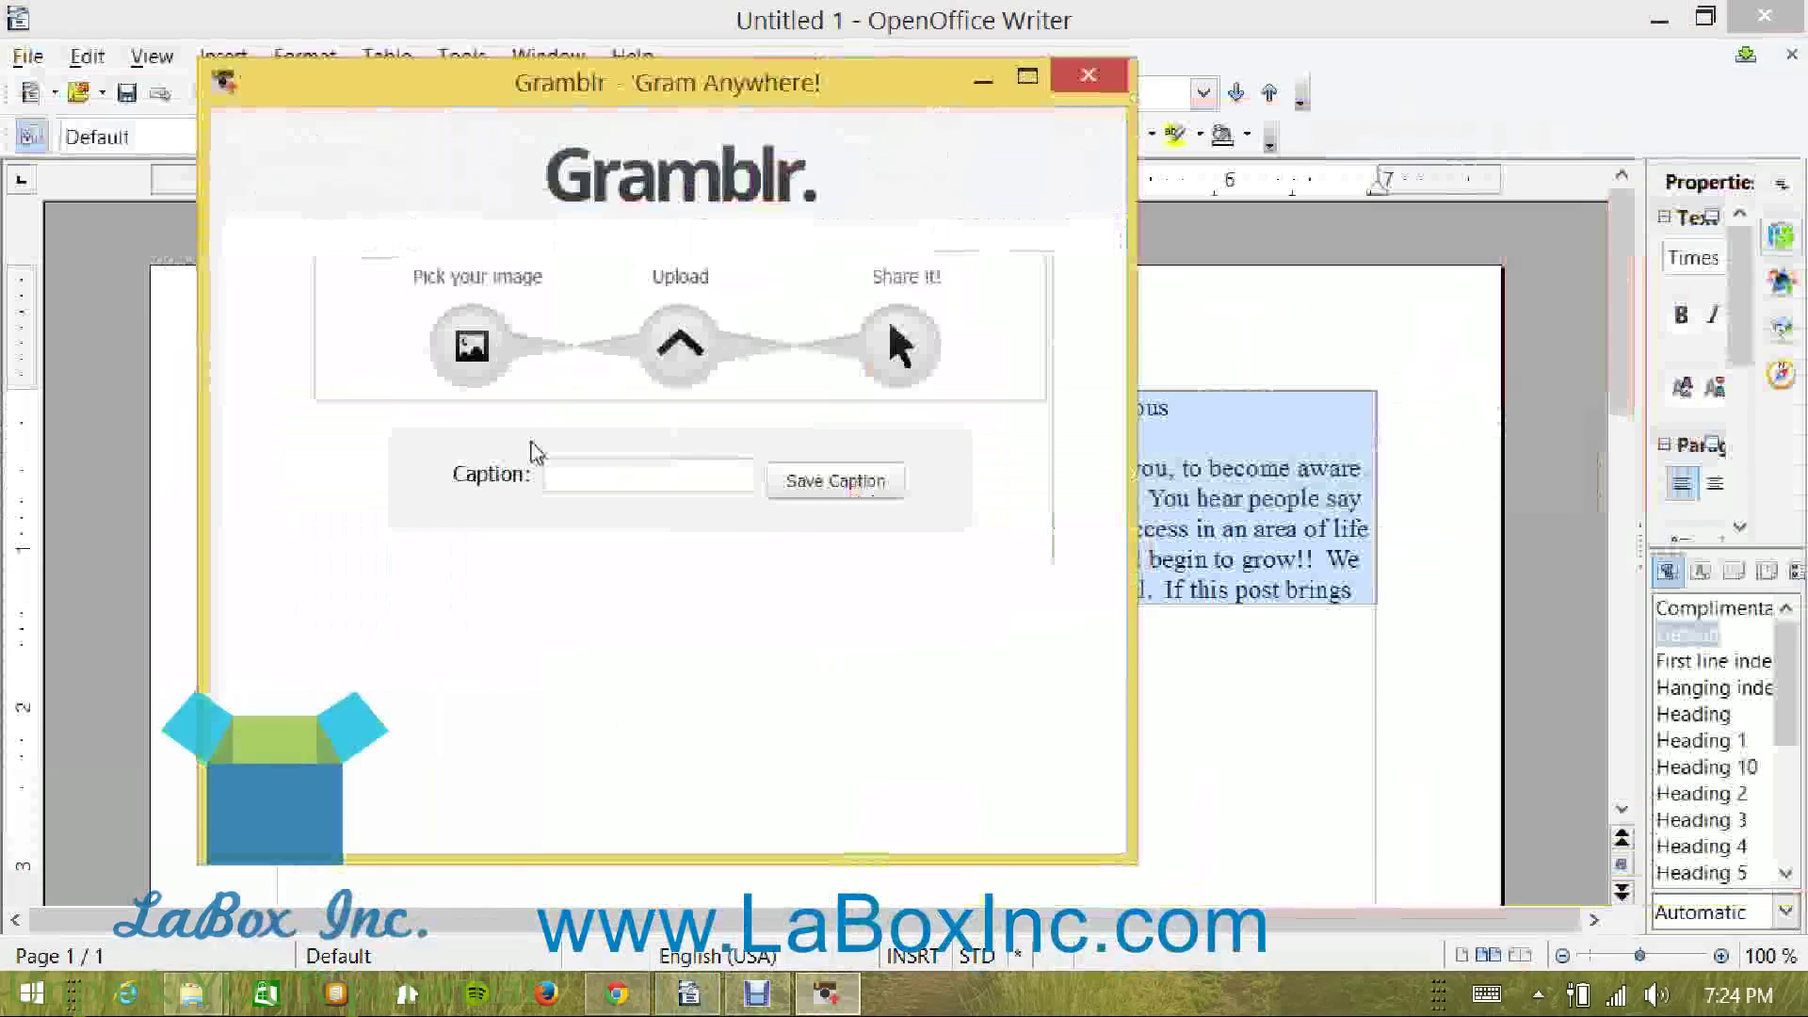
{"action": "left_click", "coordinate": [572, 473]}
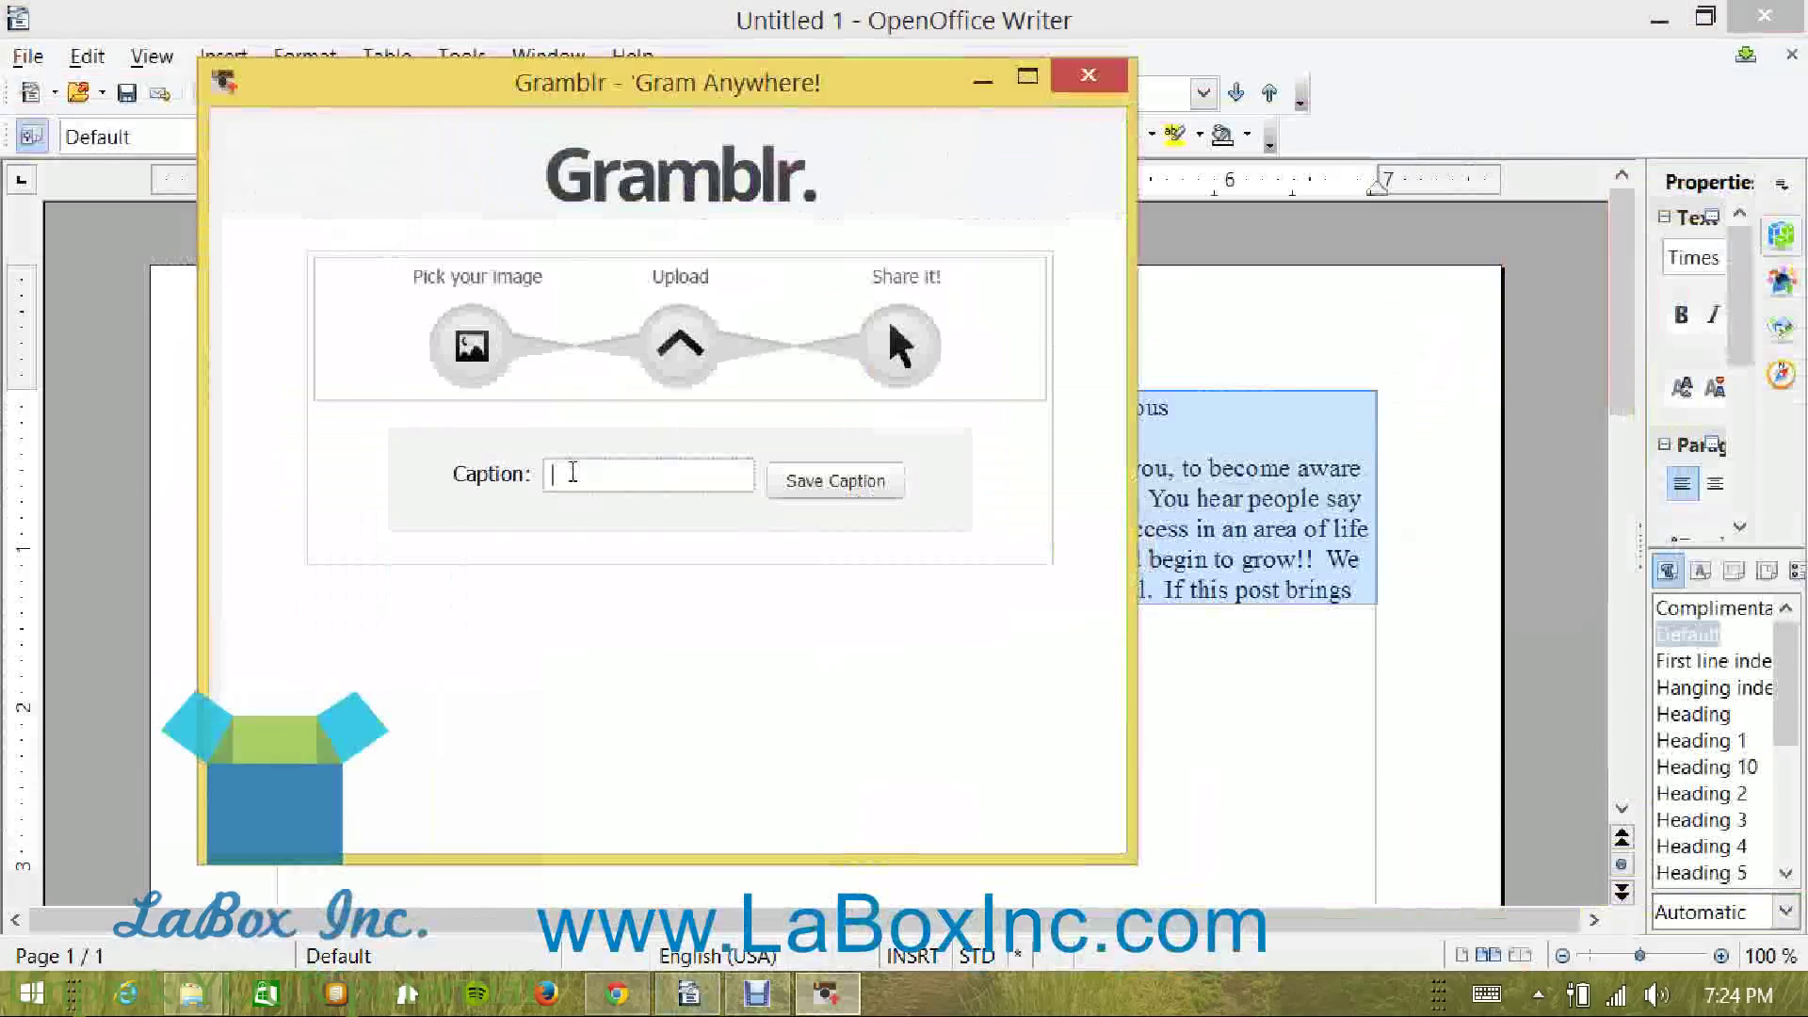
{"action": "key", "text": "ctrl+v"}
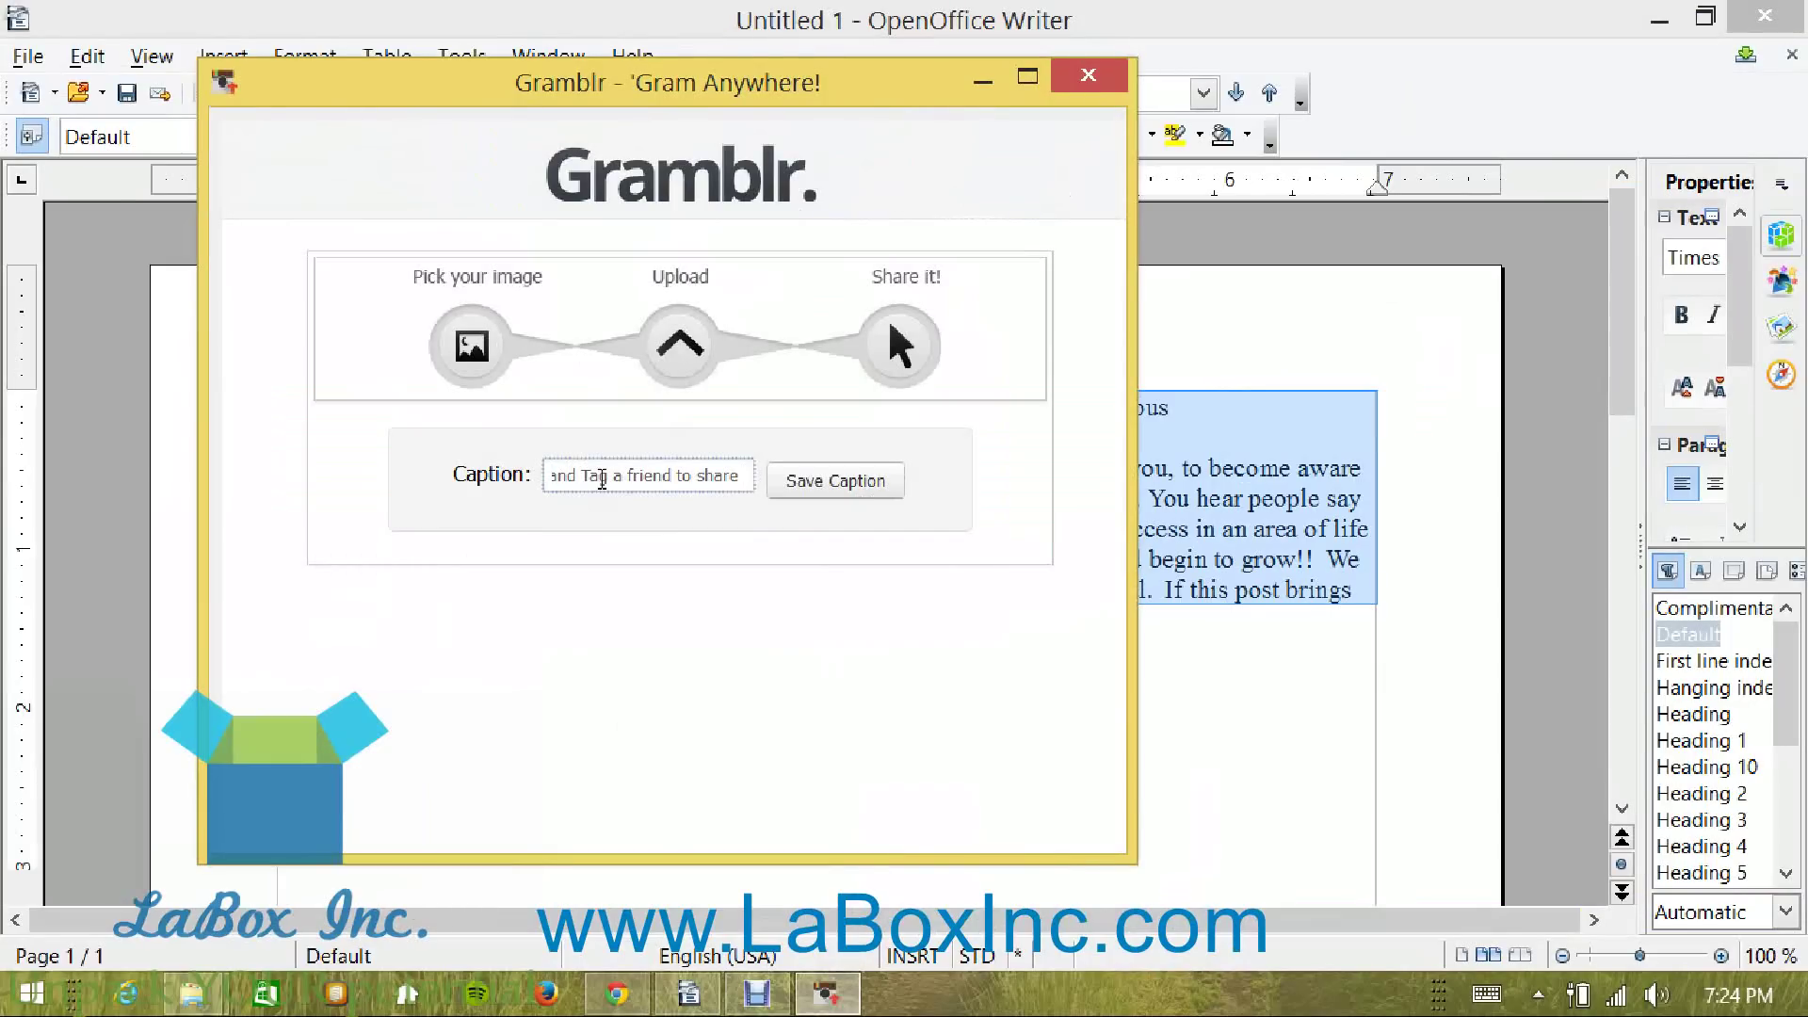
Save the caption, publish the lioness post to Instagram, and return to Chrome.
{"action": "left_click", "coordinate": [815, 496]}
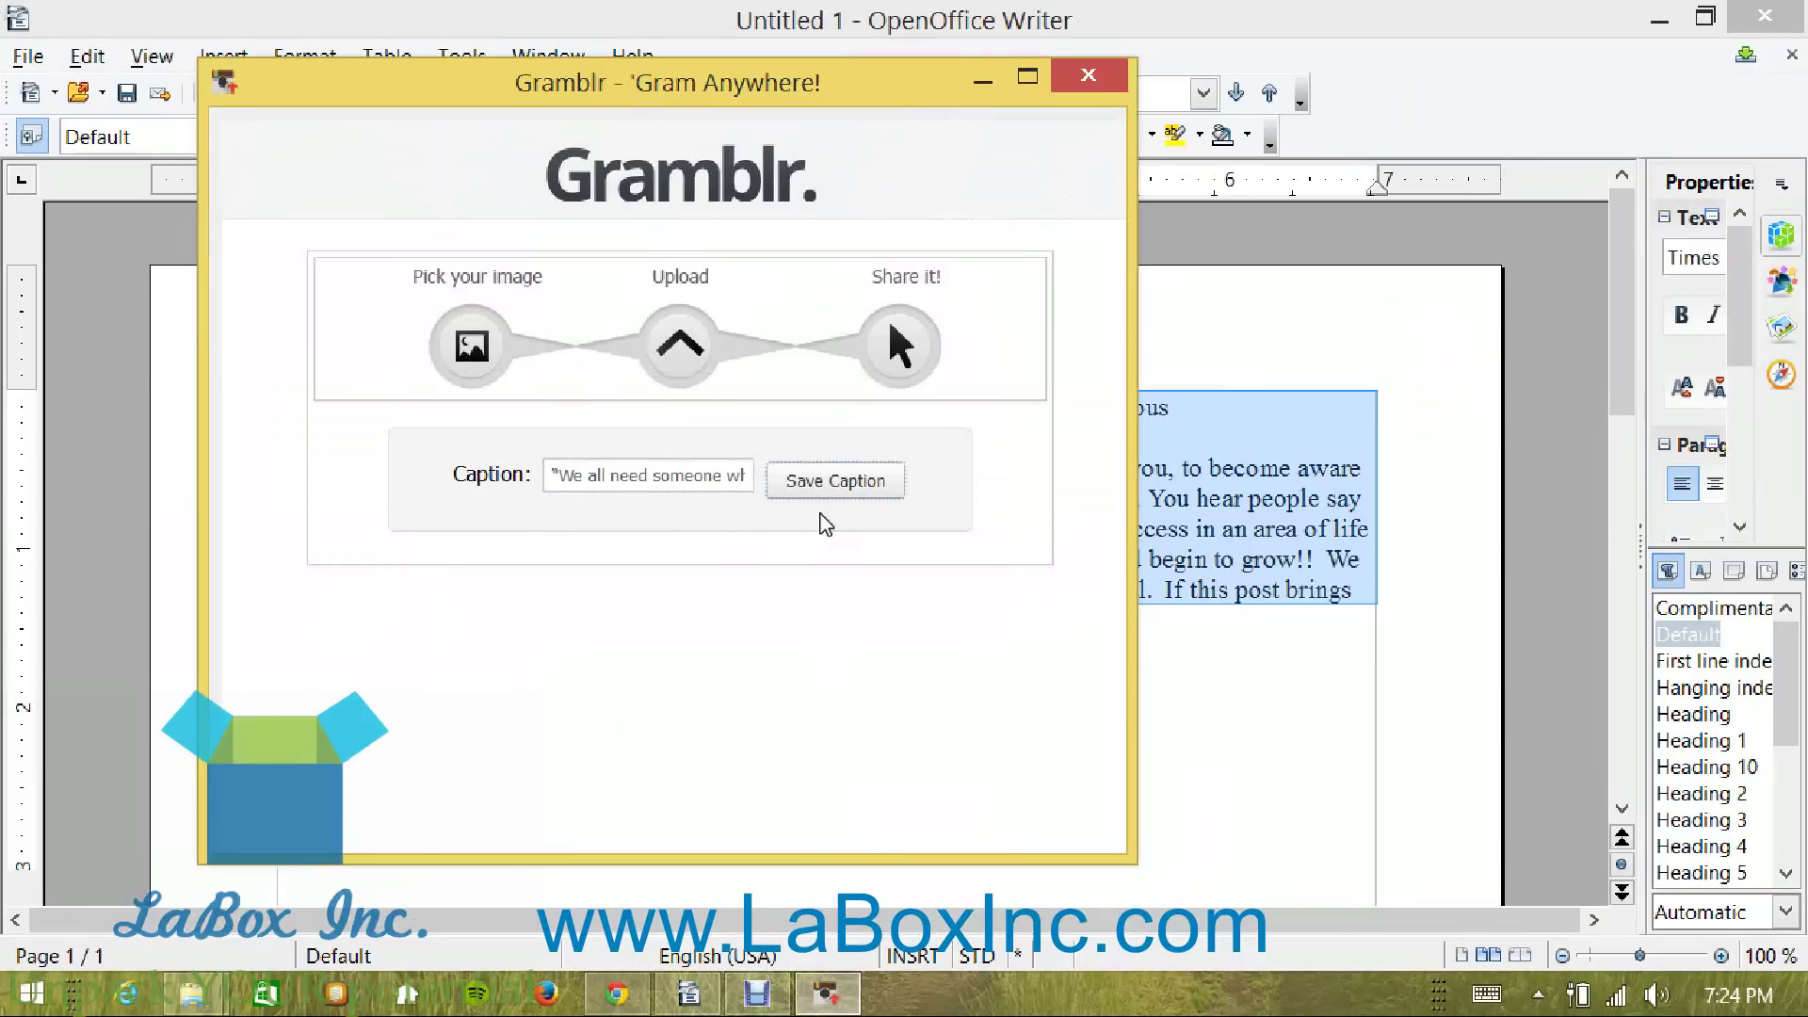
{"action": "left_click", "coordinate": [824, 490]}
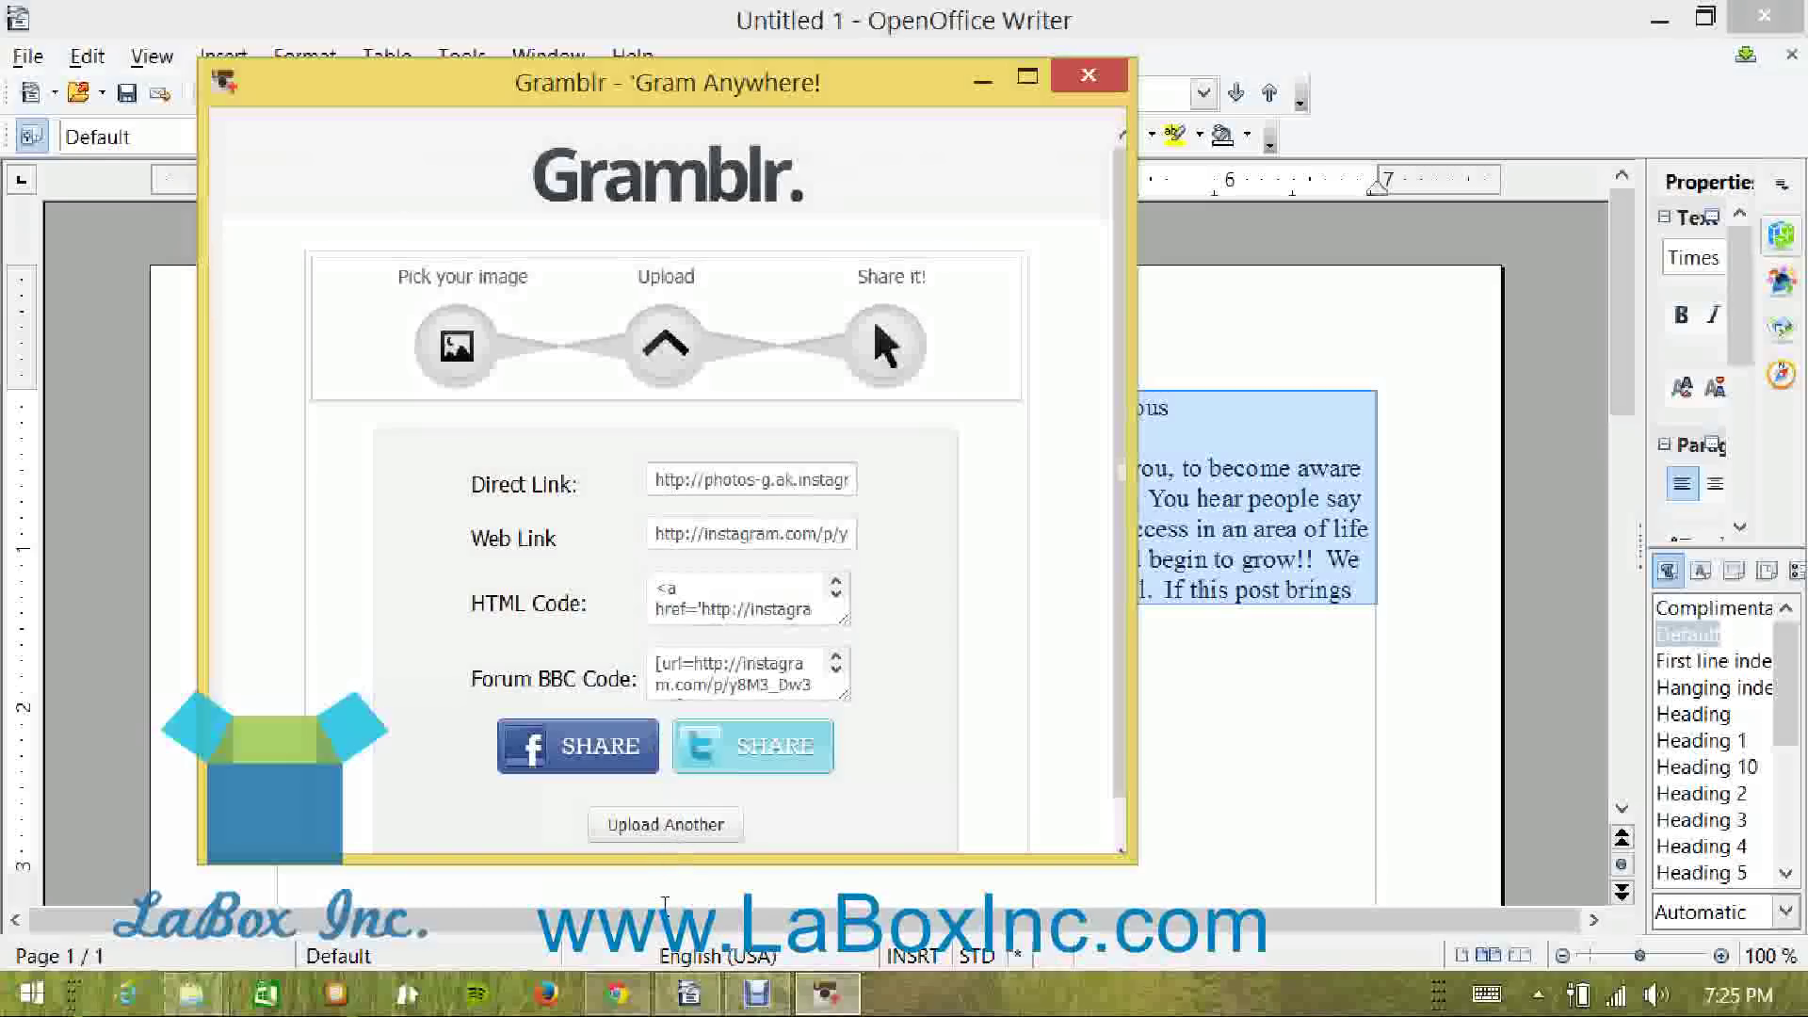
{"action": "left_click", "coordinate": [617, 993]}
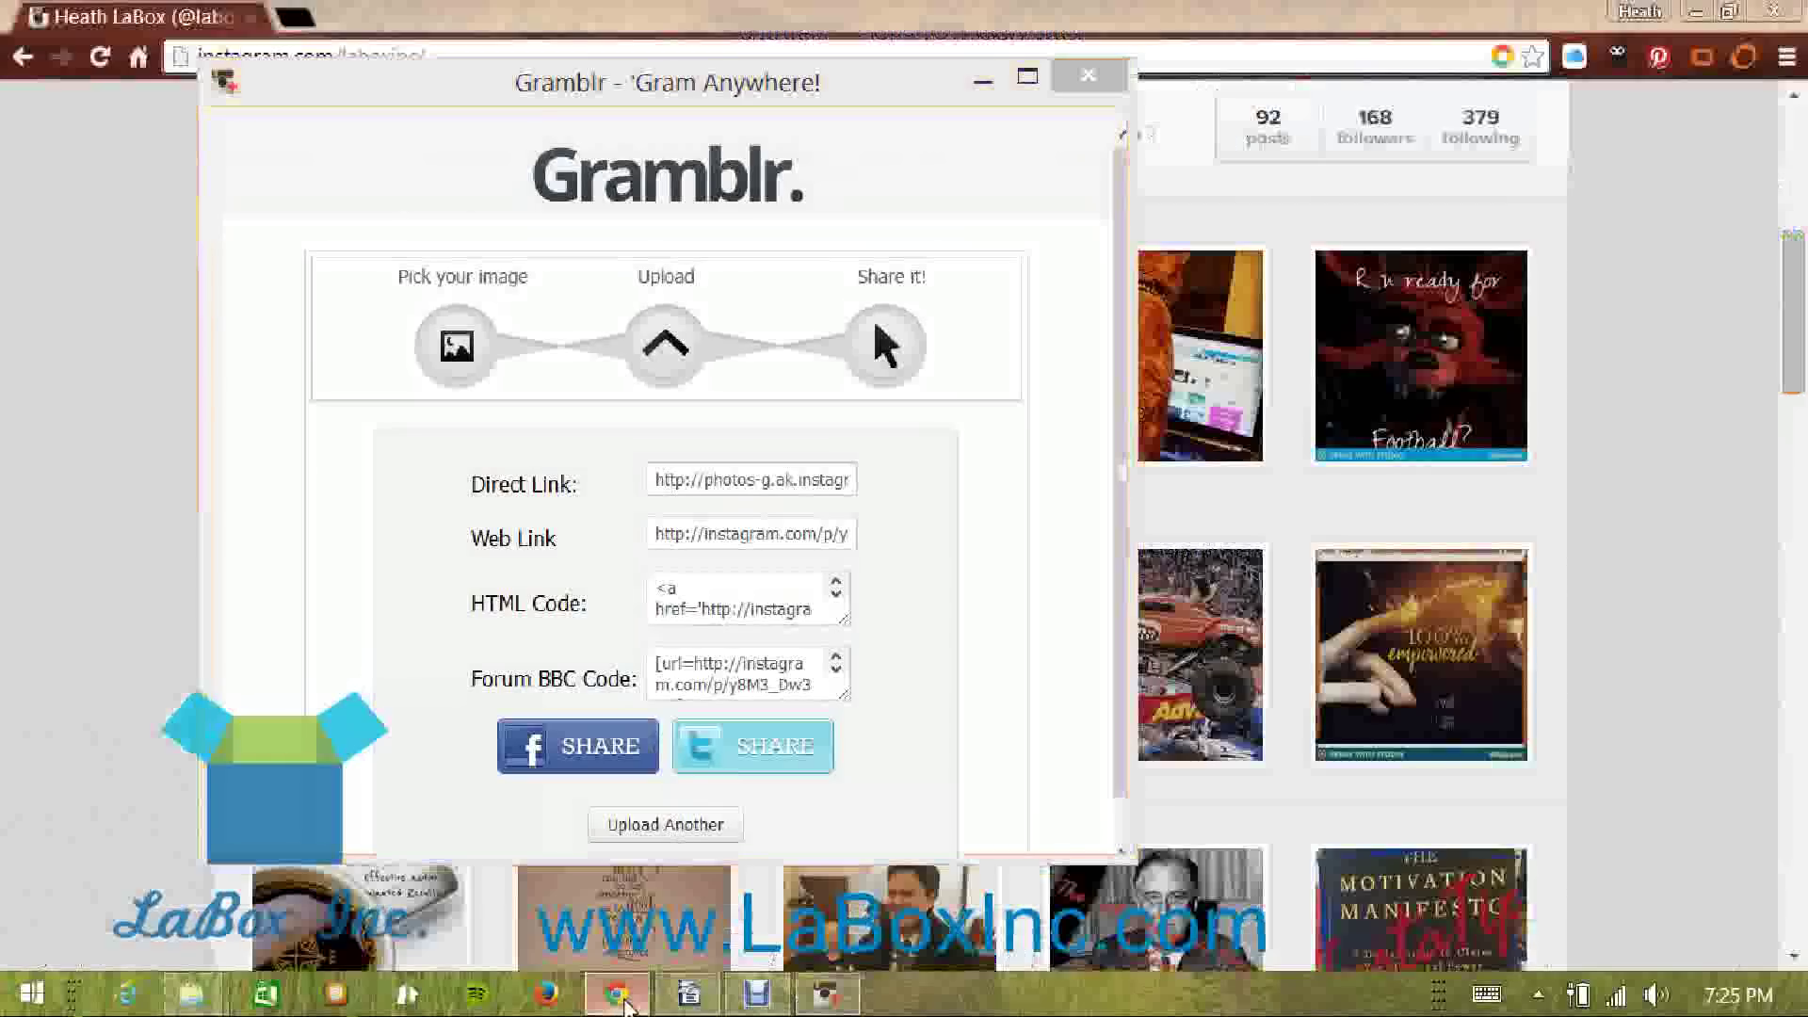
Minimise Gramblr, reload the Instagram profile and scroll to the thumbnails showing 93 posts.
{"action": "left_click", "coordinate": [983, 80]}
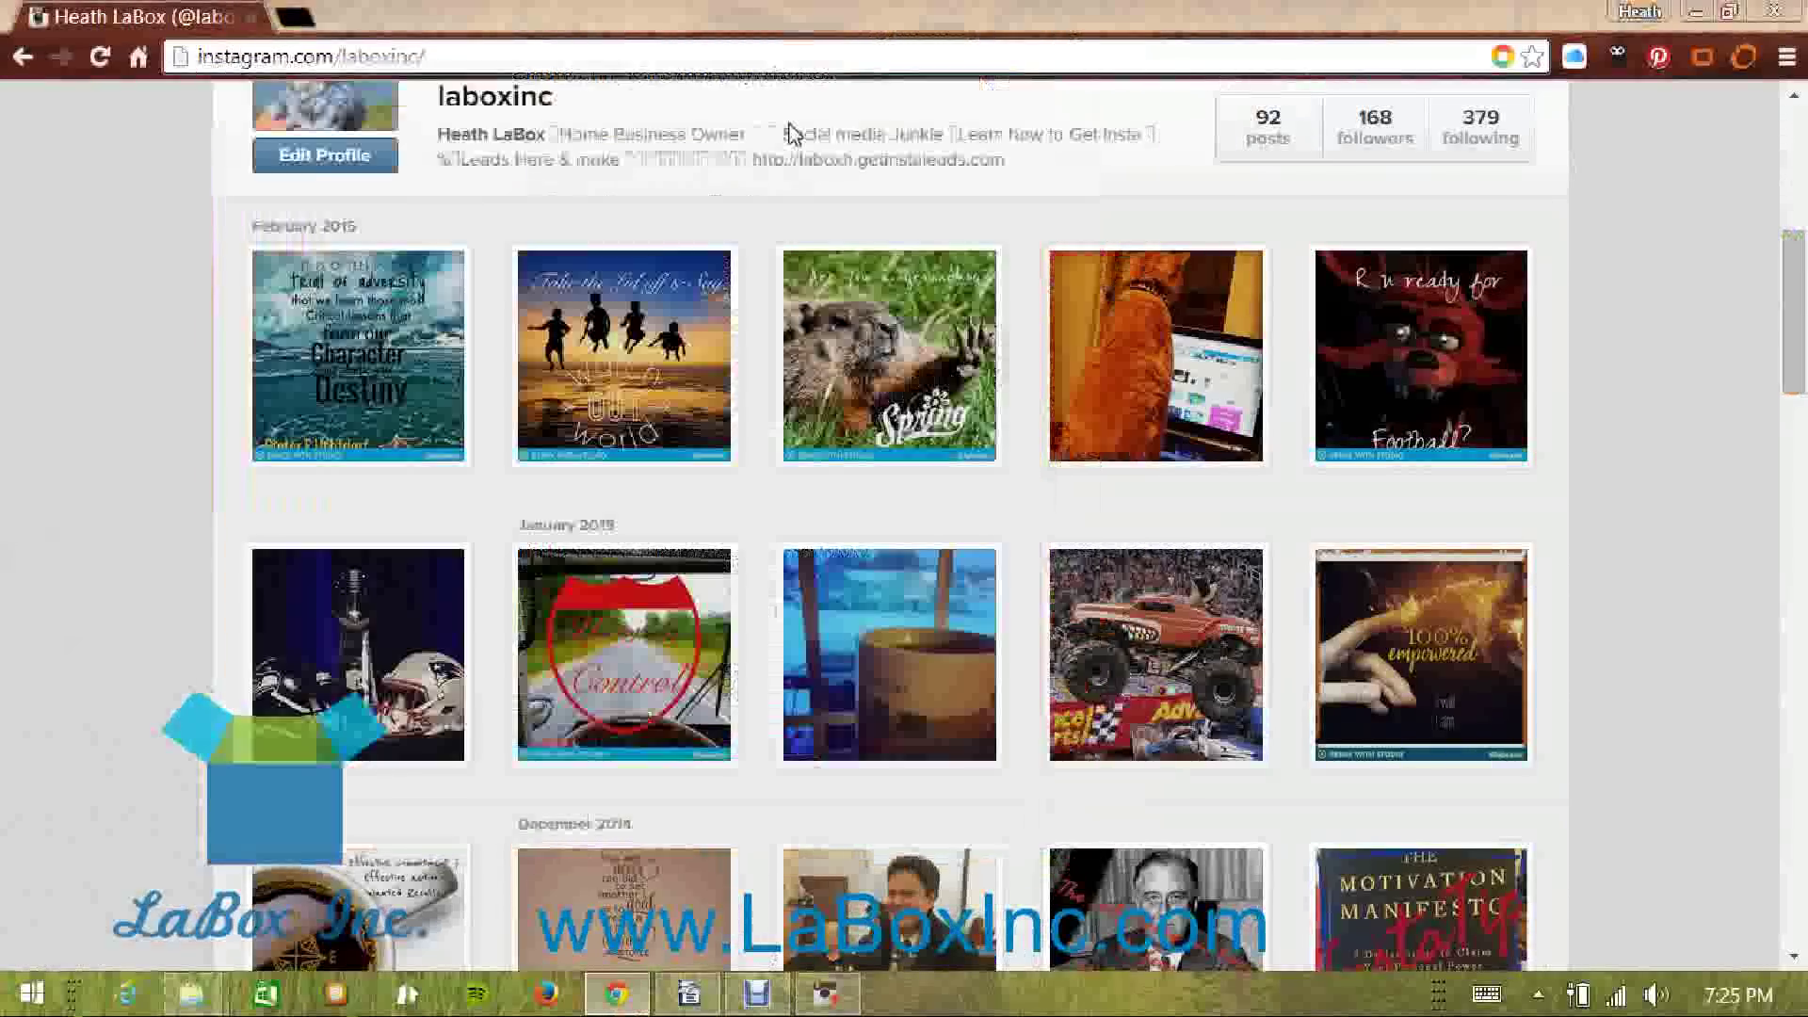
{"action": "left_click", "coordinate": [99, 57]}
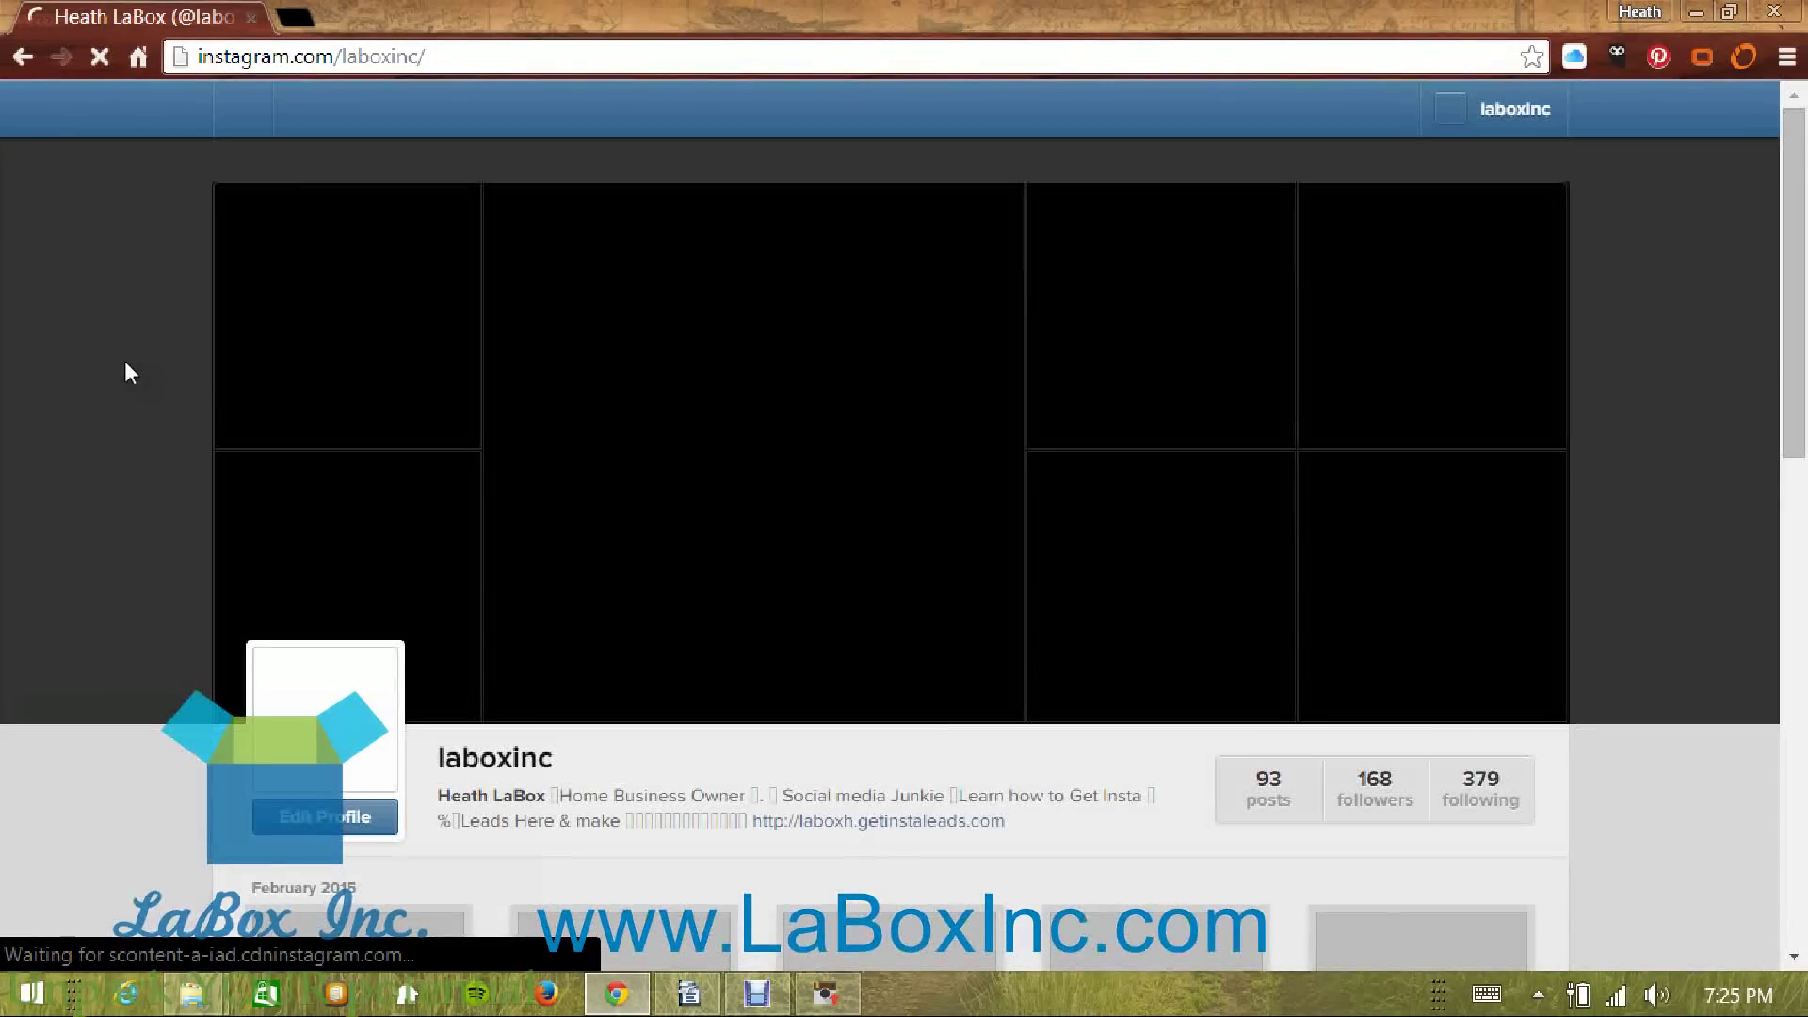
{"action": "scroll", "coordinate": [130, 373], "scroll_direction": "down", "scroll_amount": 7}
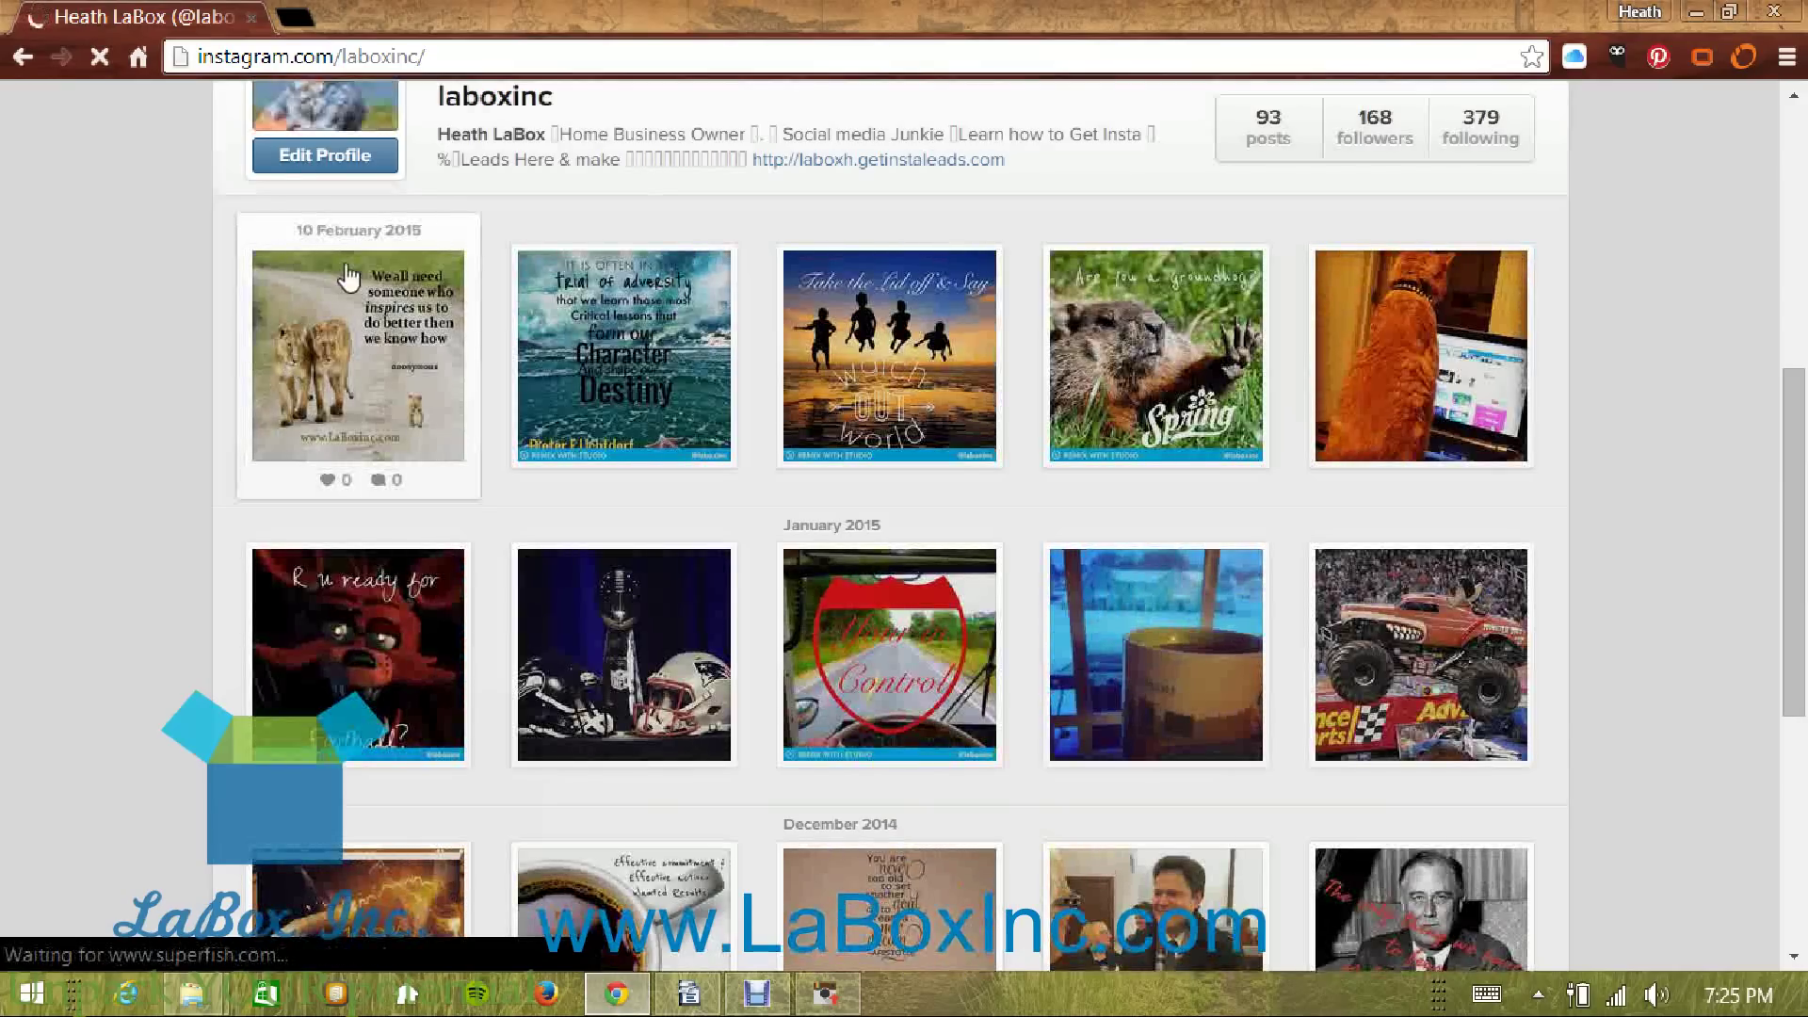
Open the newest lioness post, read its caption to the end, and close the Recently Viewed Deals popup.
{"action": "left_click", "coordinate": [306, 294]}
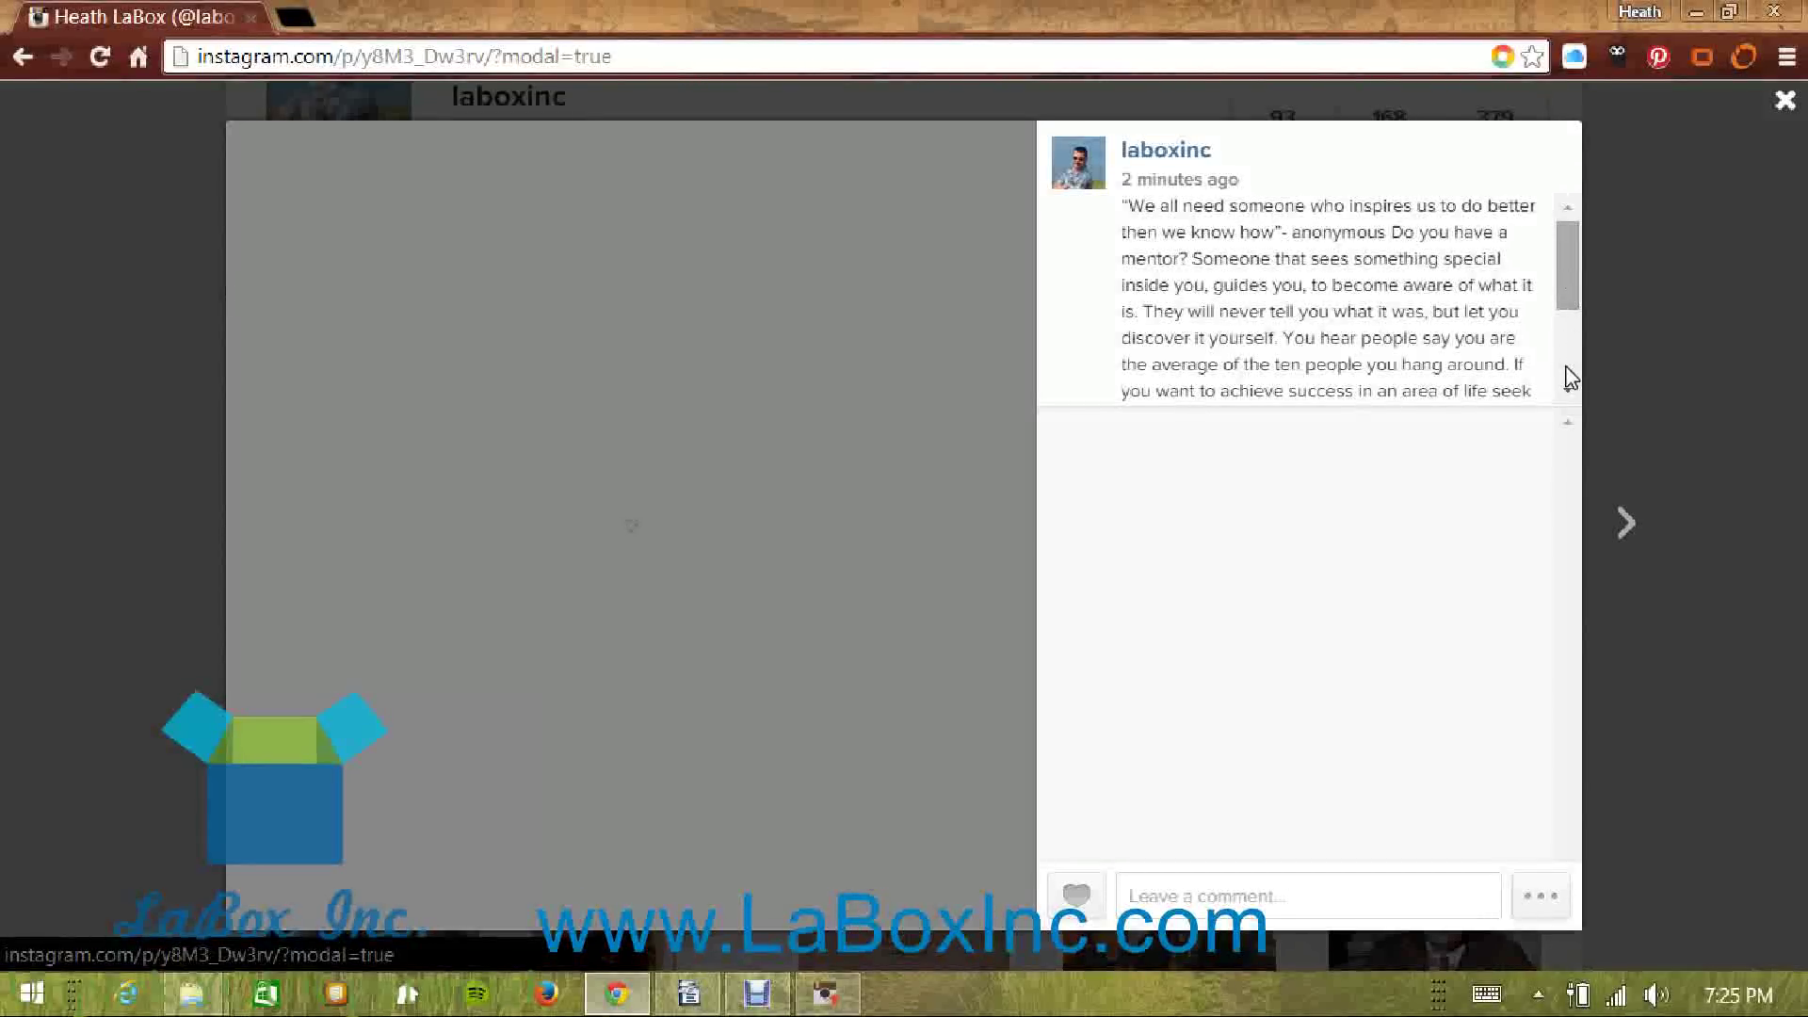
{"action": "left_click", "coordinate": [1570, 387]}
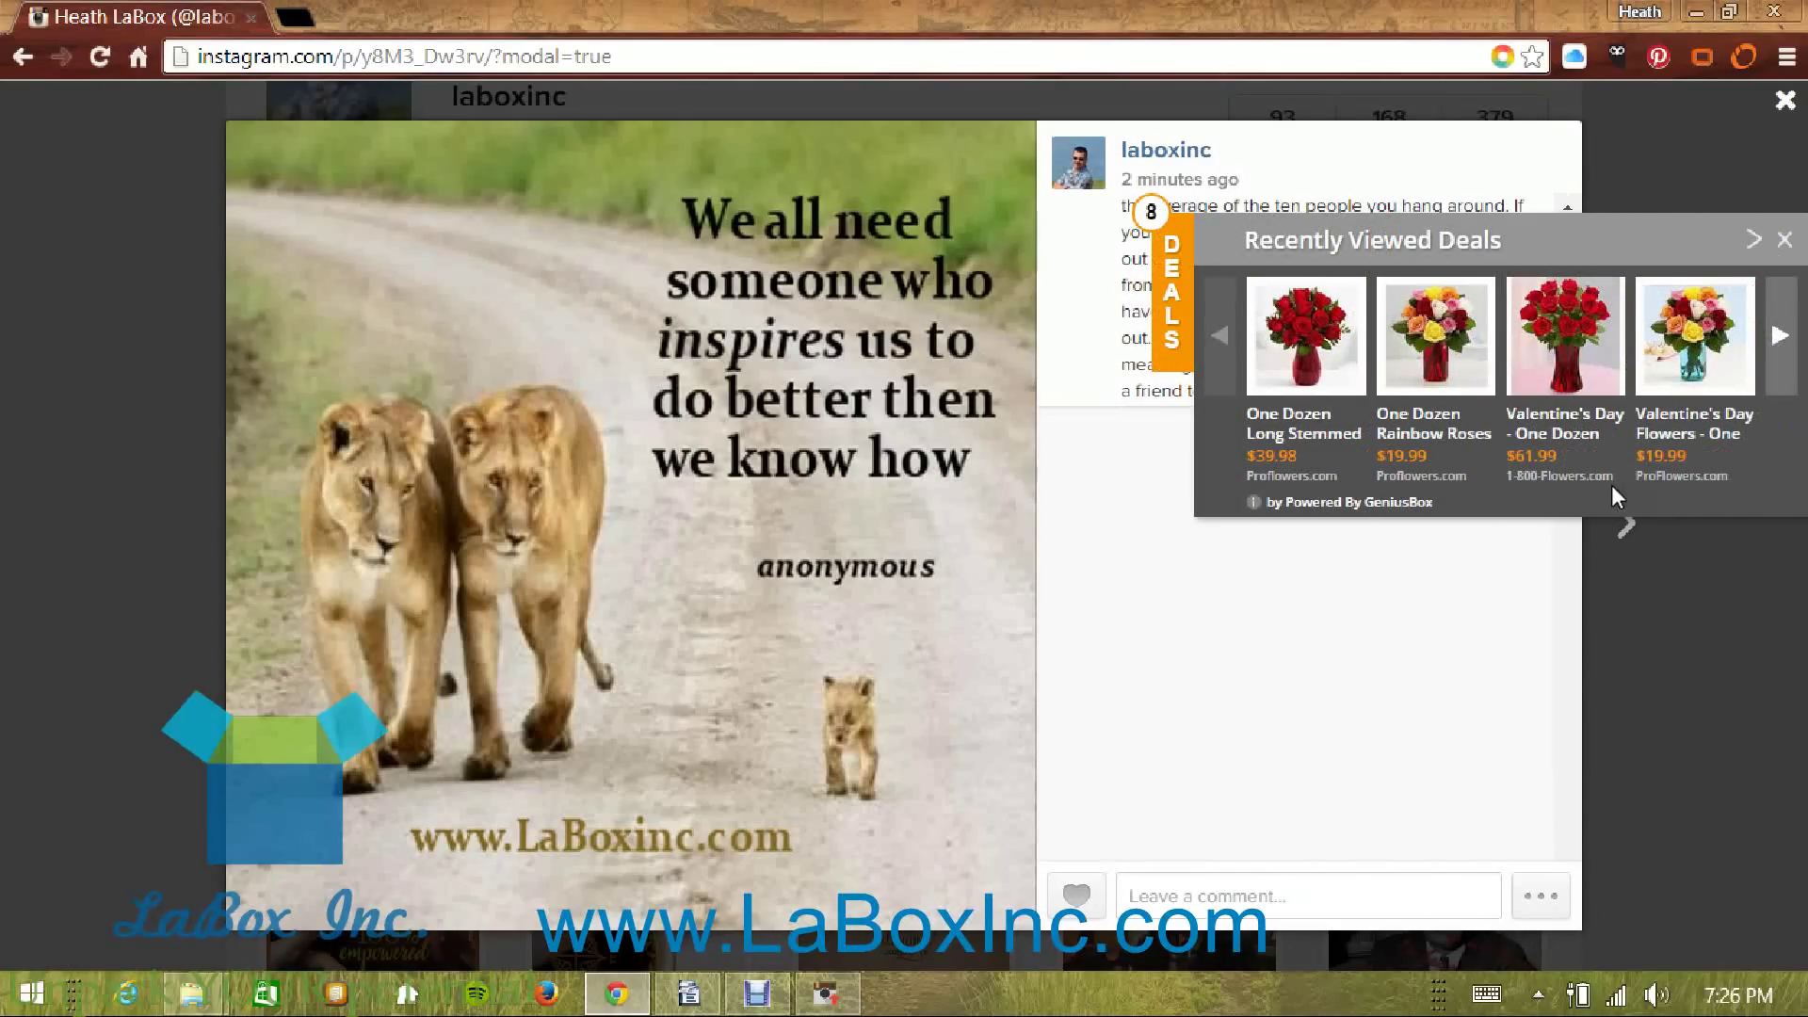
{"action": "left_click", "coordinate": [1785, 241]}
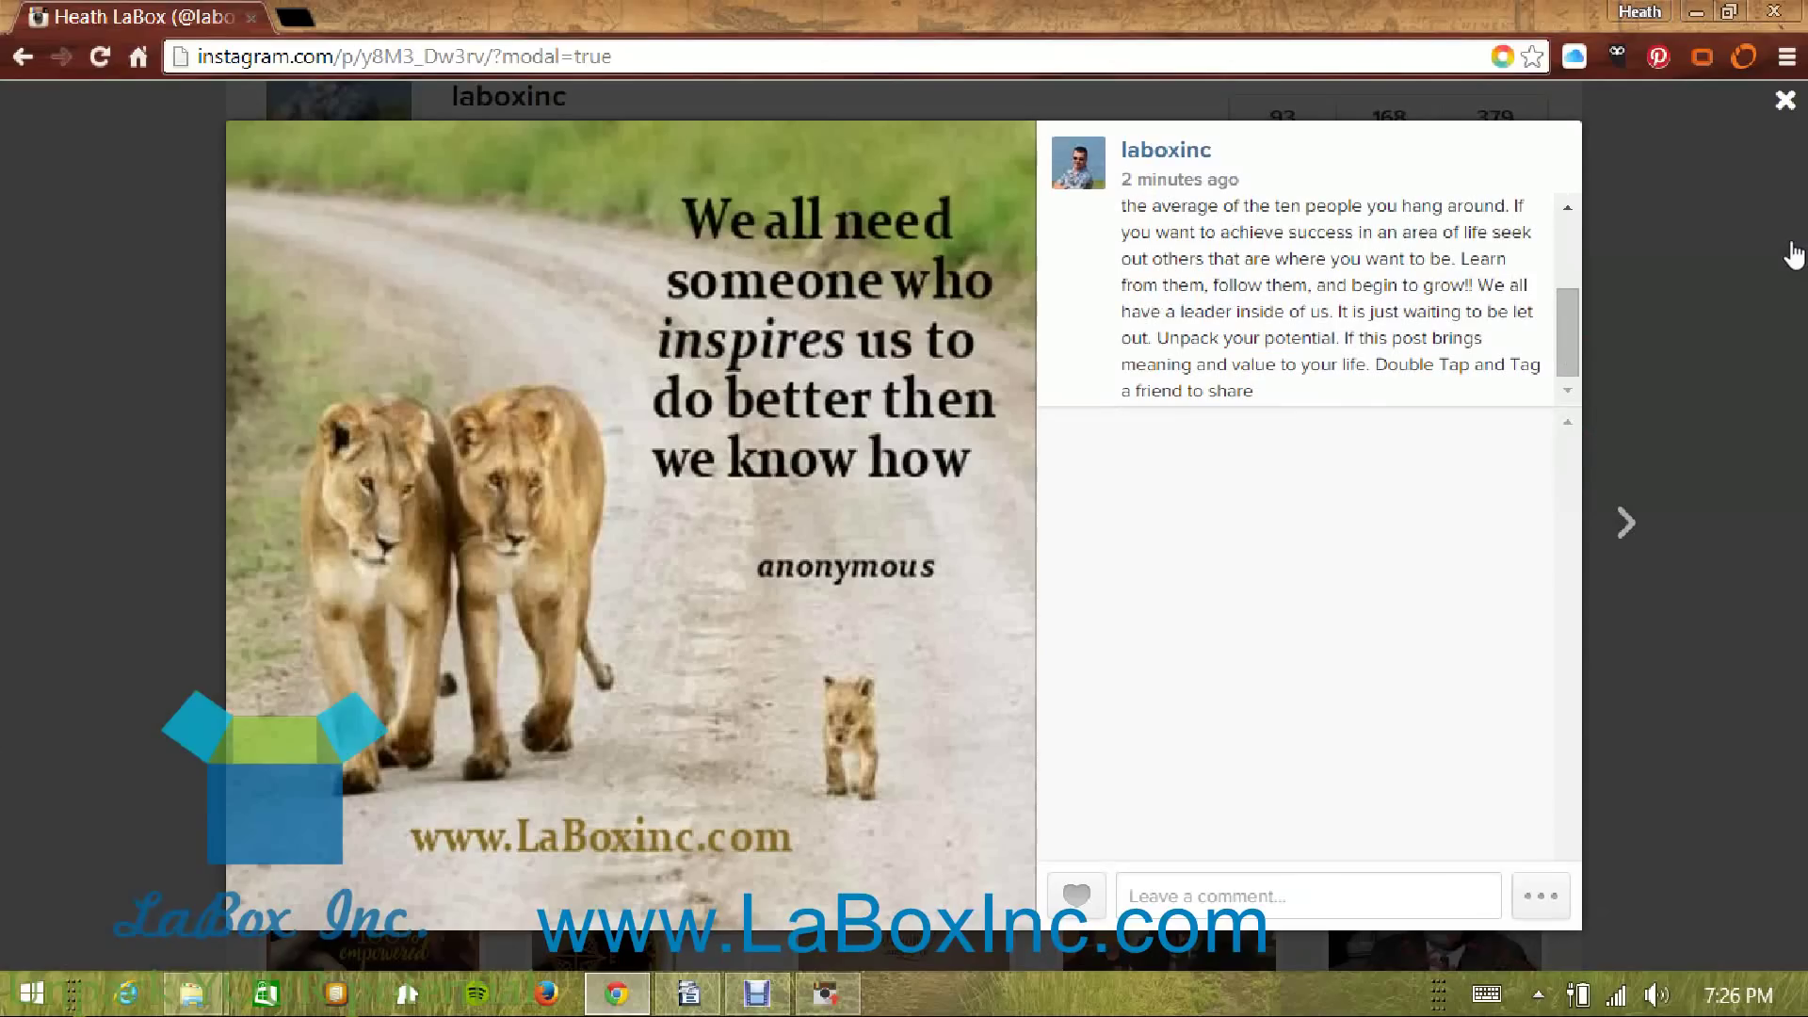